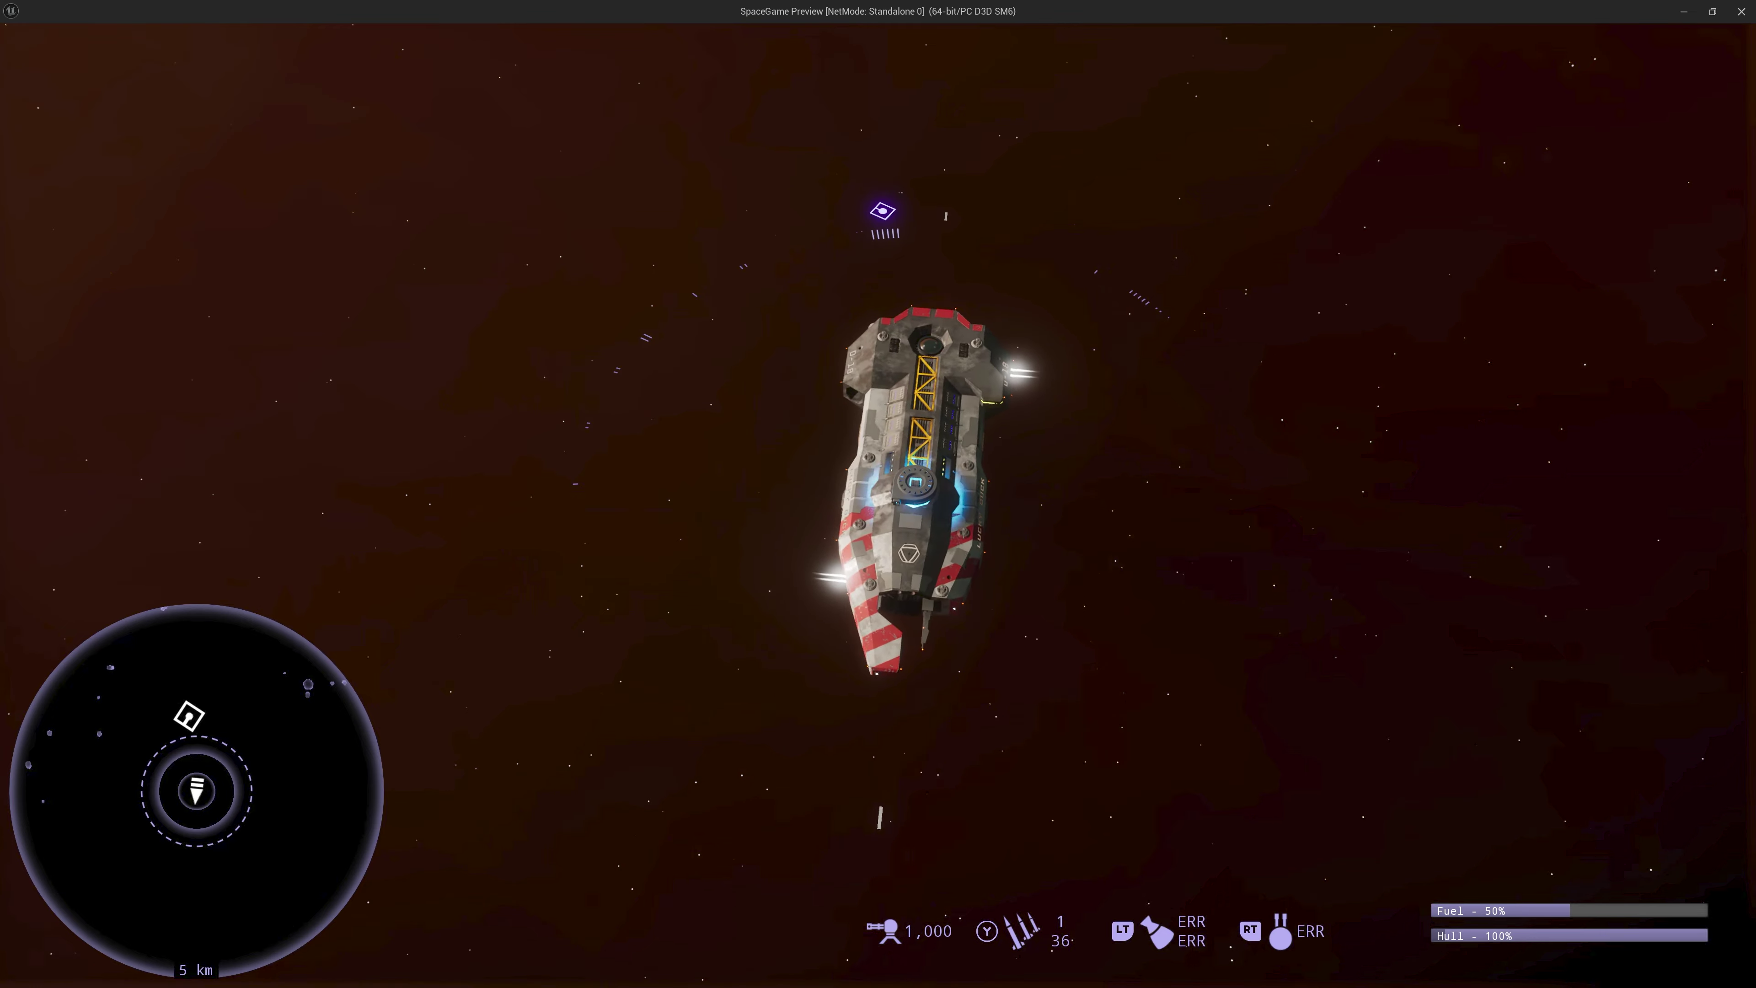
Playtest the striped ship in the game preview, turning it and targeting the nearby enemy ship
key("a")
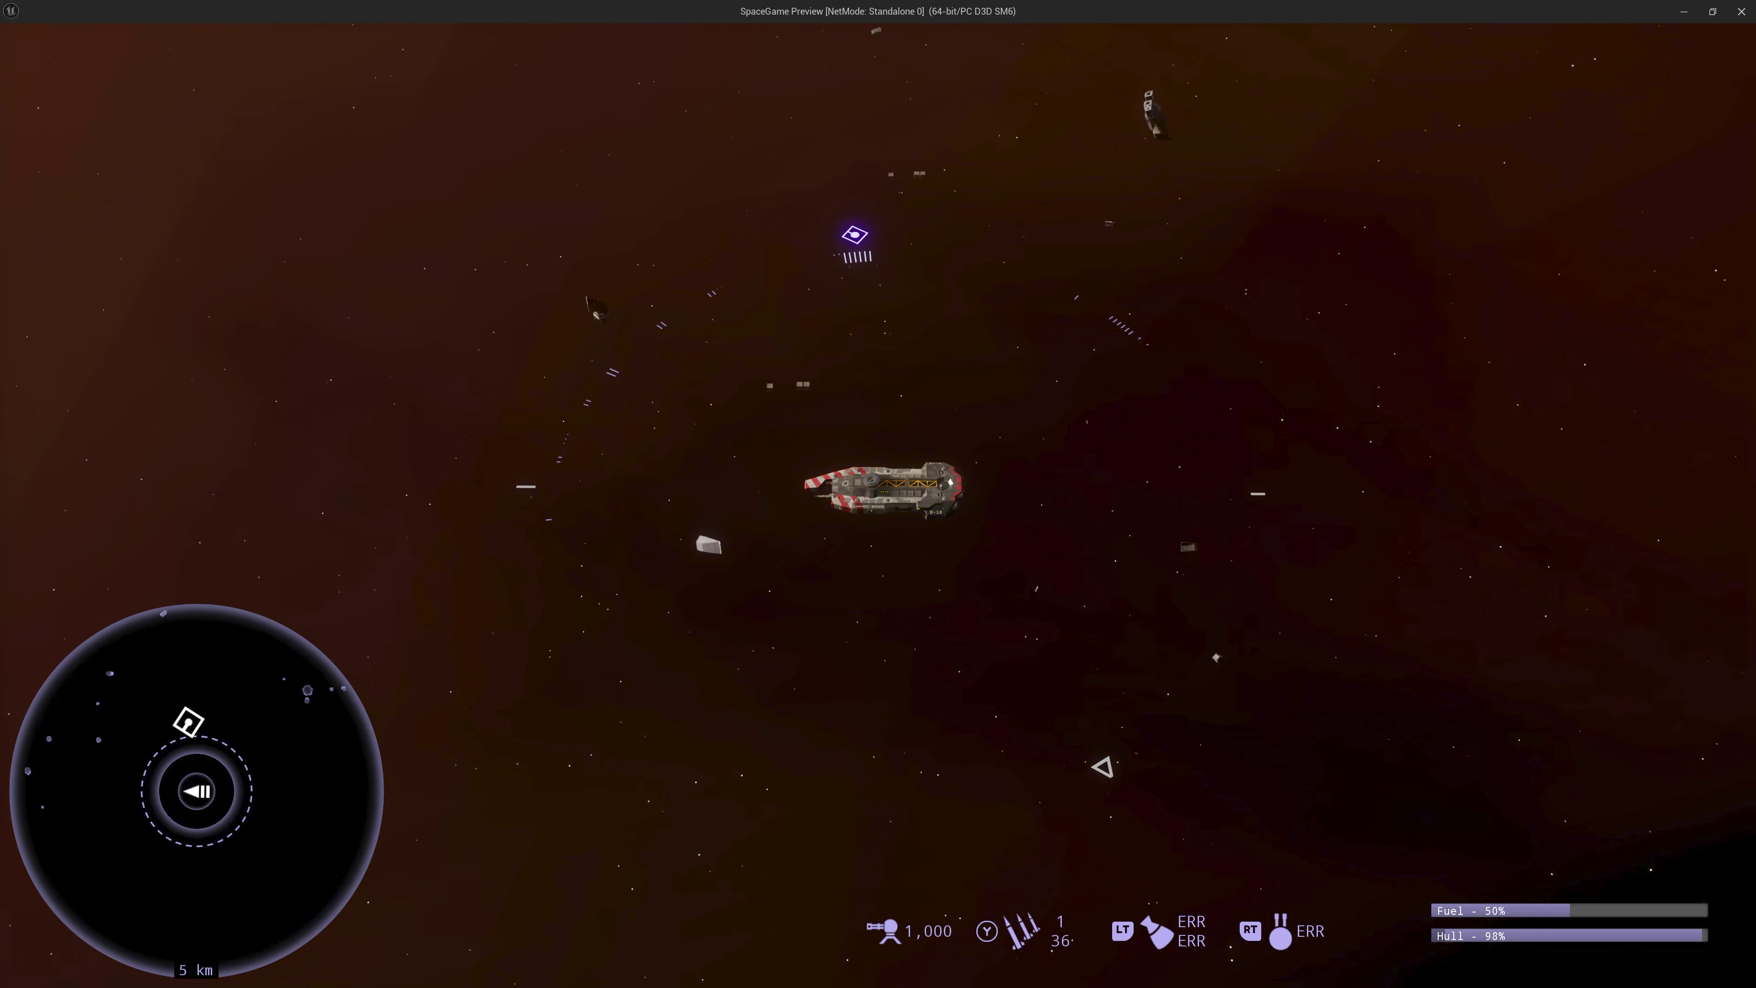
key("t")
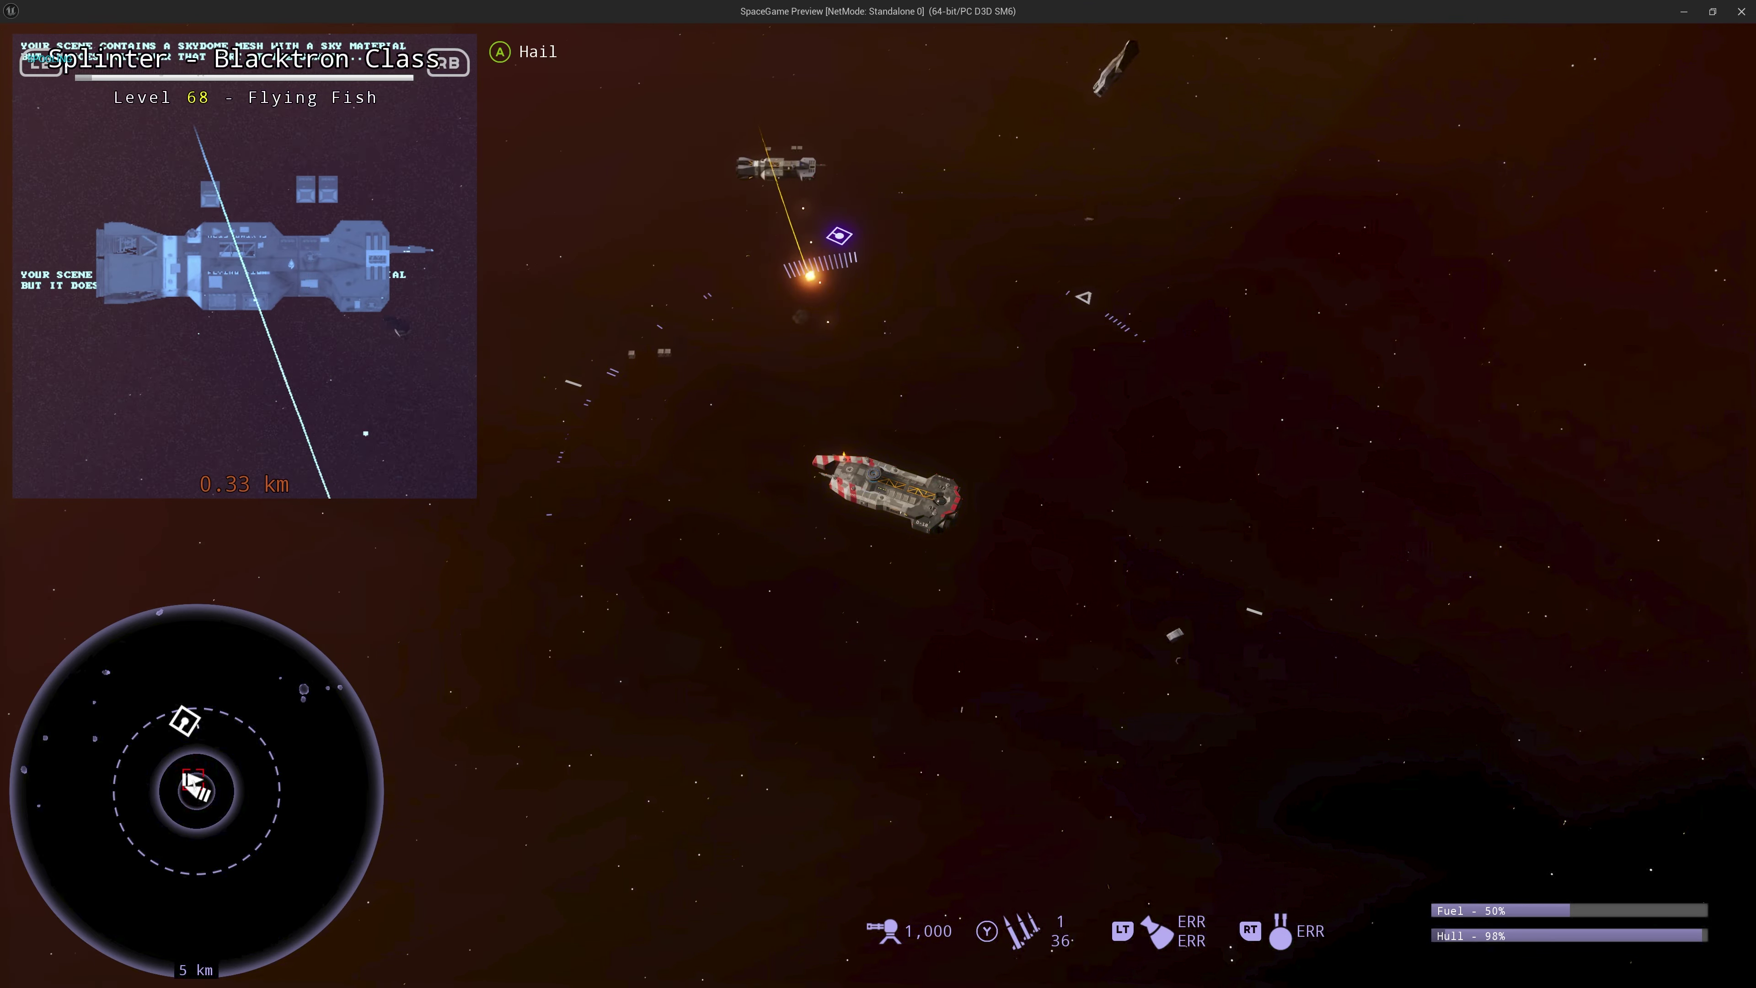
key("space")
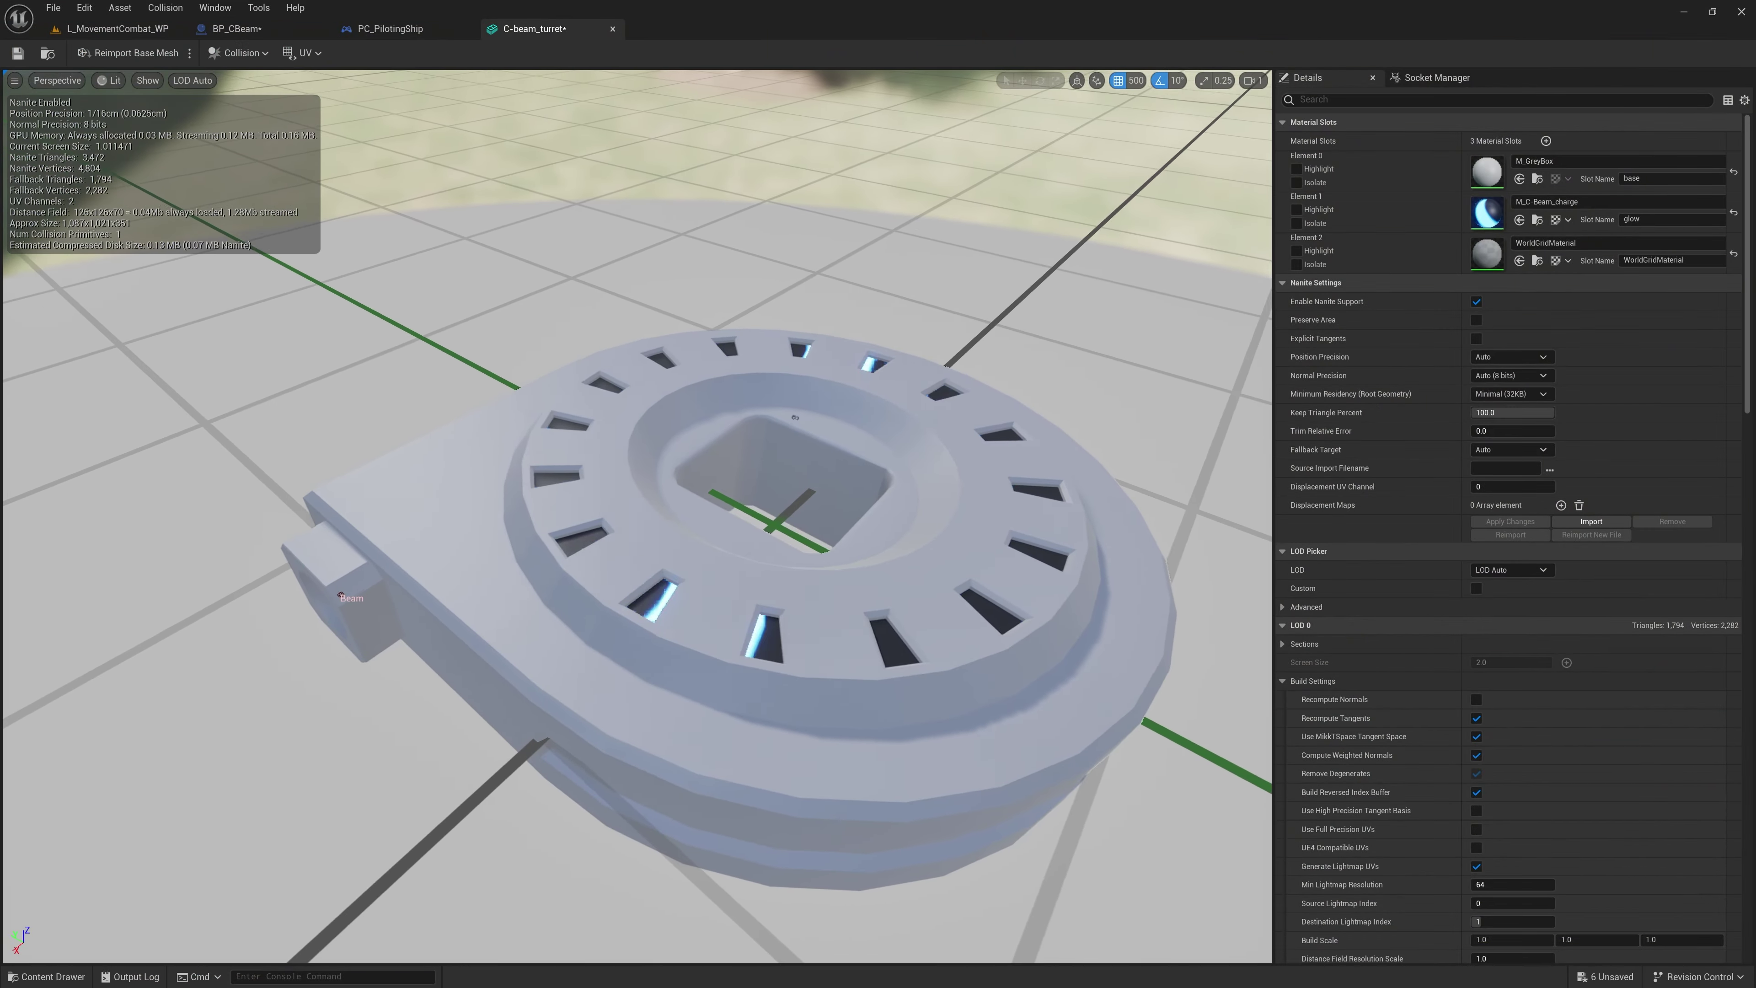
Examine the C-beam turret mesh with its glowing slots and the AsteroidDrone mesh from several angles
left_click_drag(638, 516, 594, 443)
mouse_move(582, 375)
left_mouse_down()
mouse_move(601, 394)
mouse_move(588, 442)
mouse_move(582, 376)
left_mouse_up()
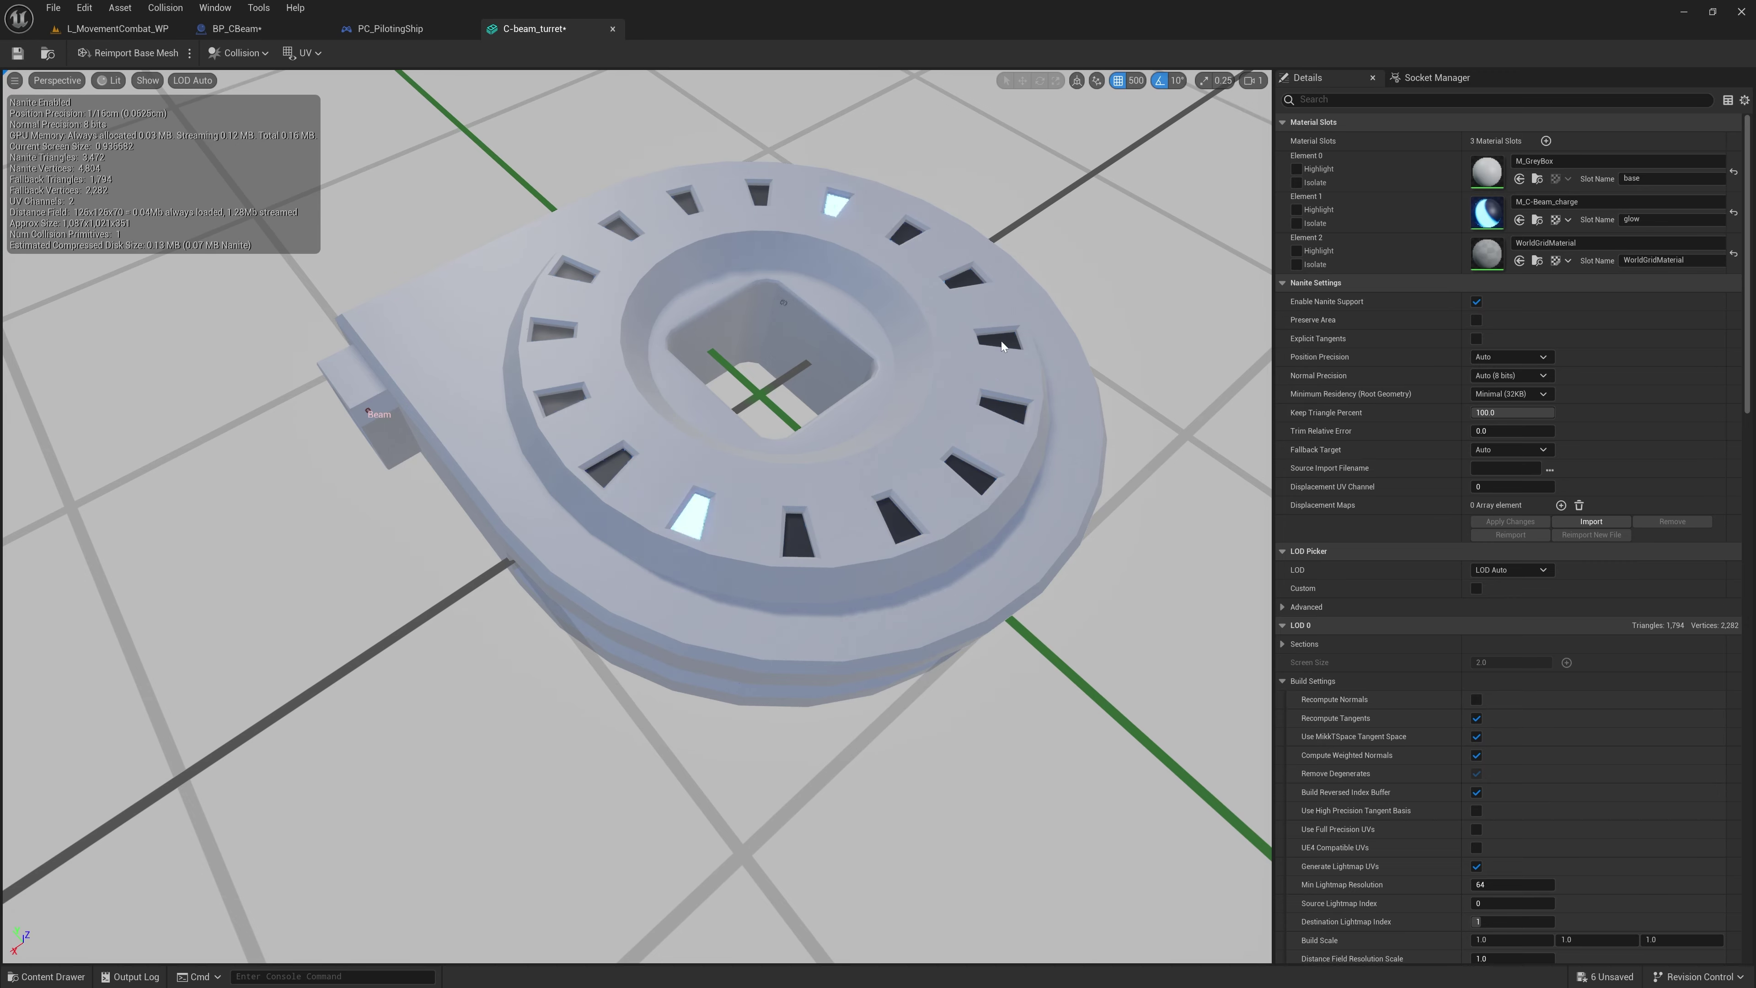
left_click_drag(328, 496, 373, 477)
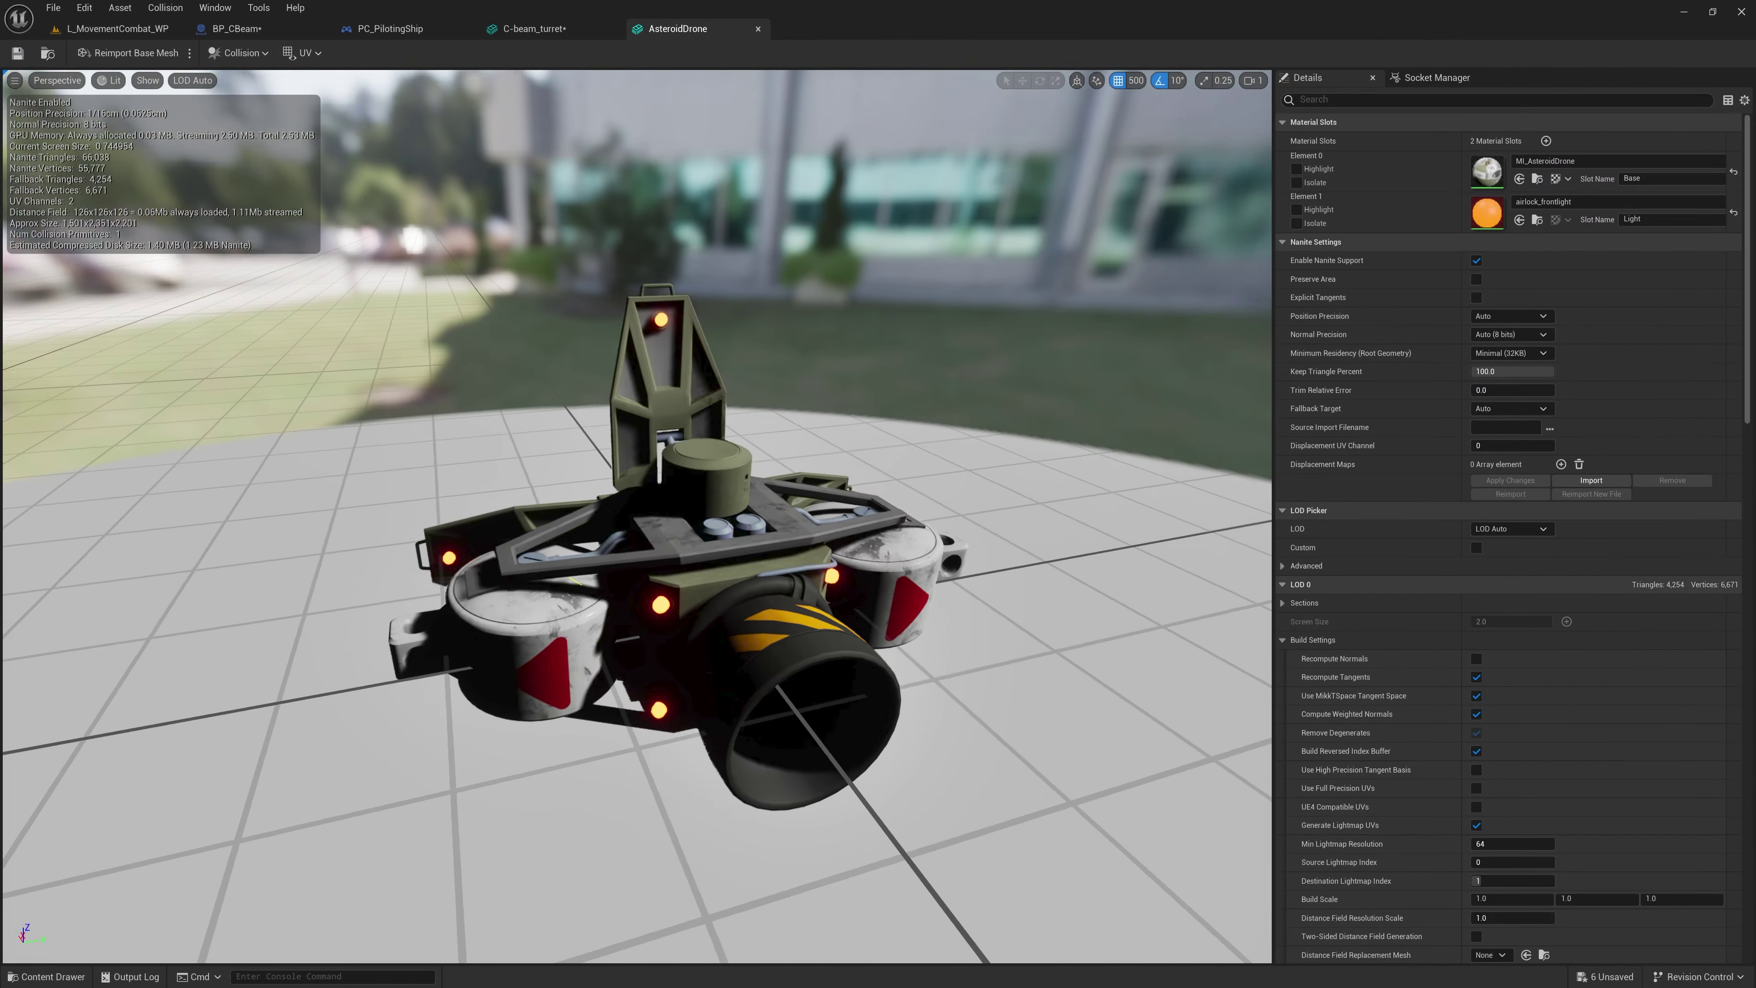
key("w")
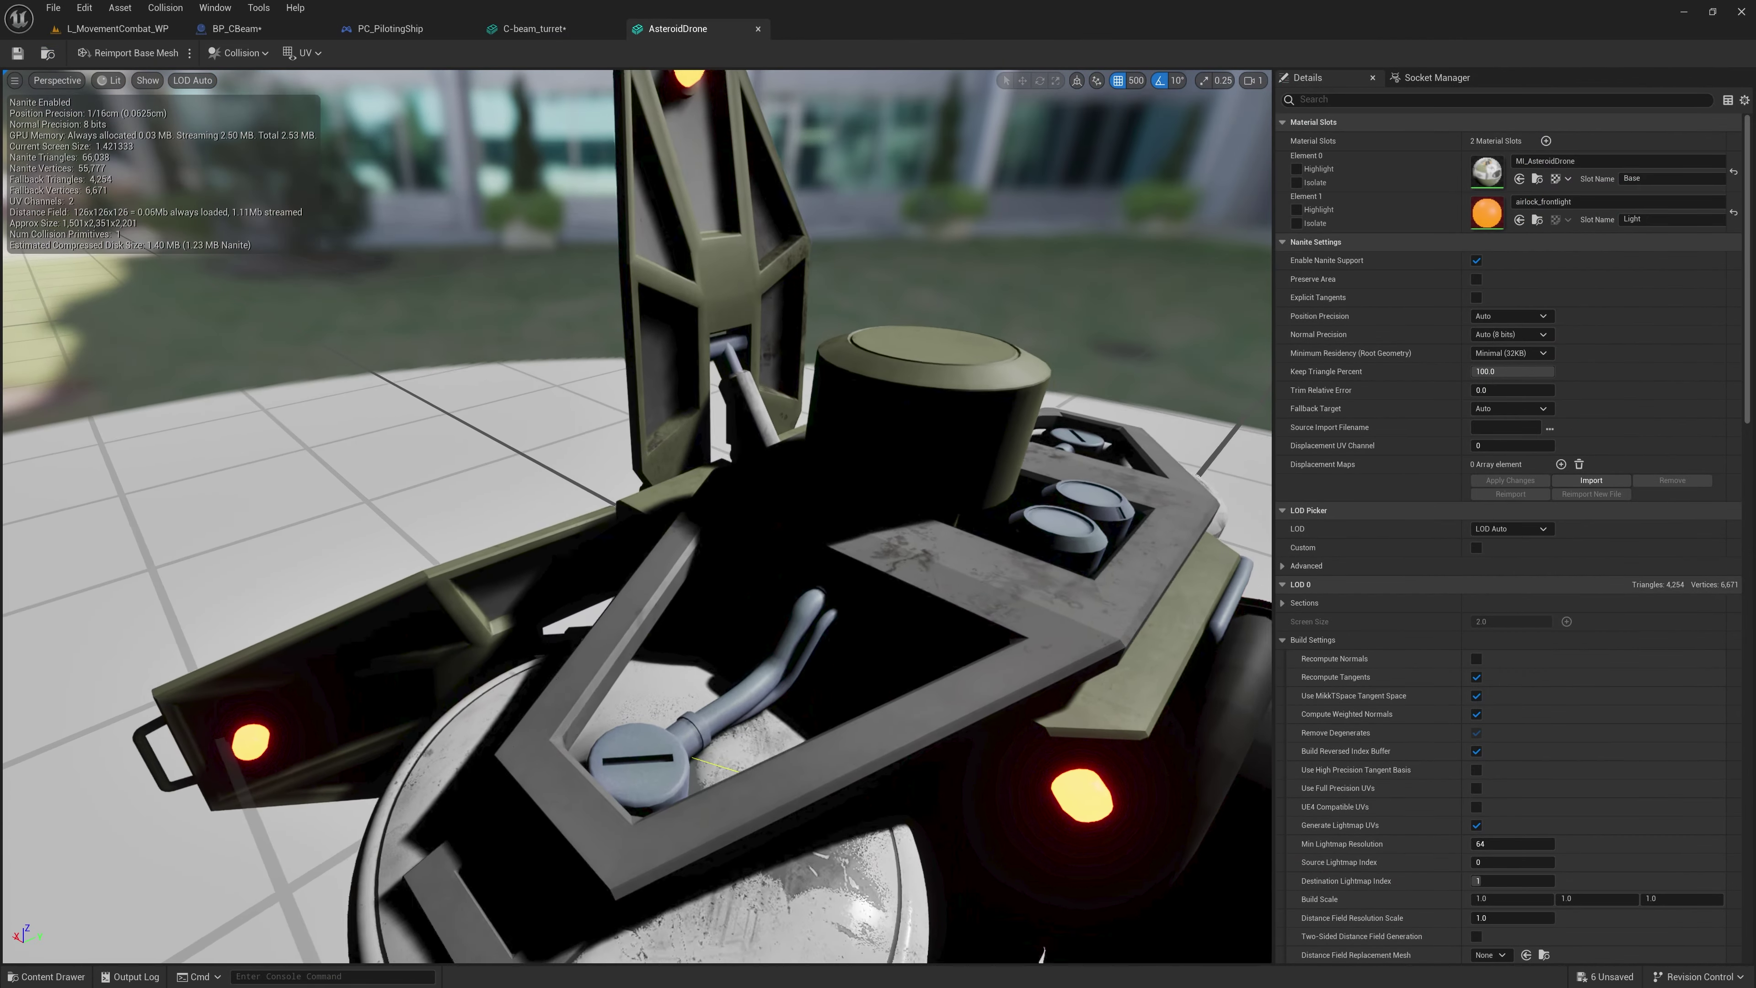
key("s")
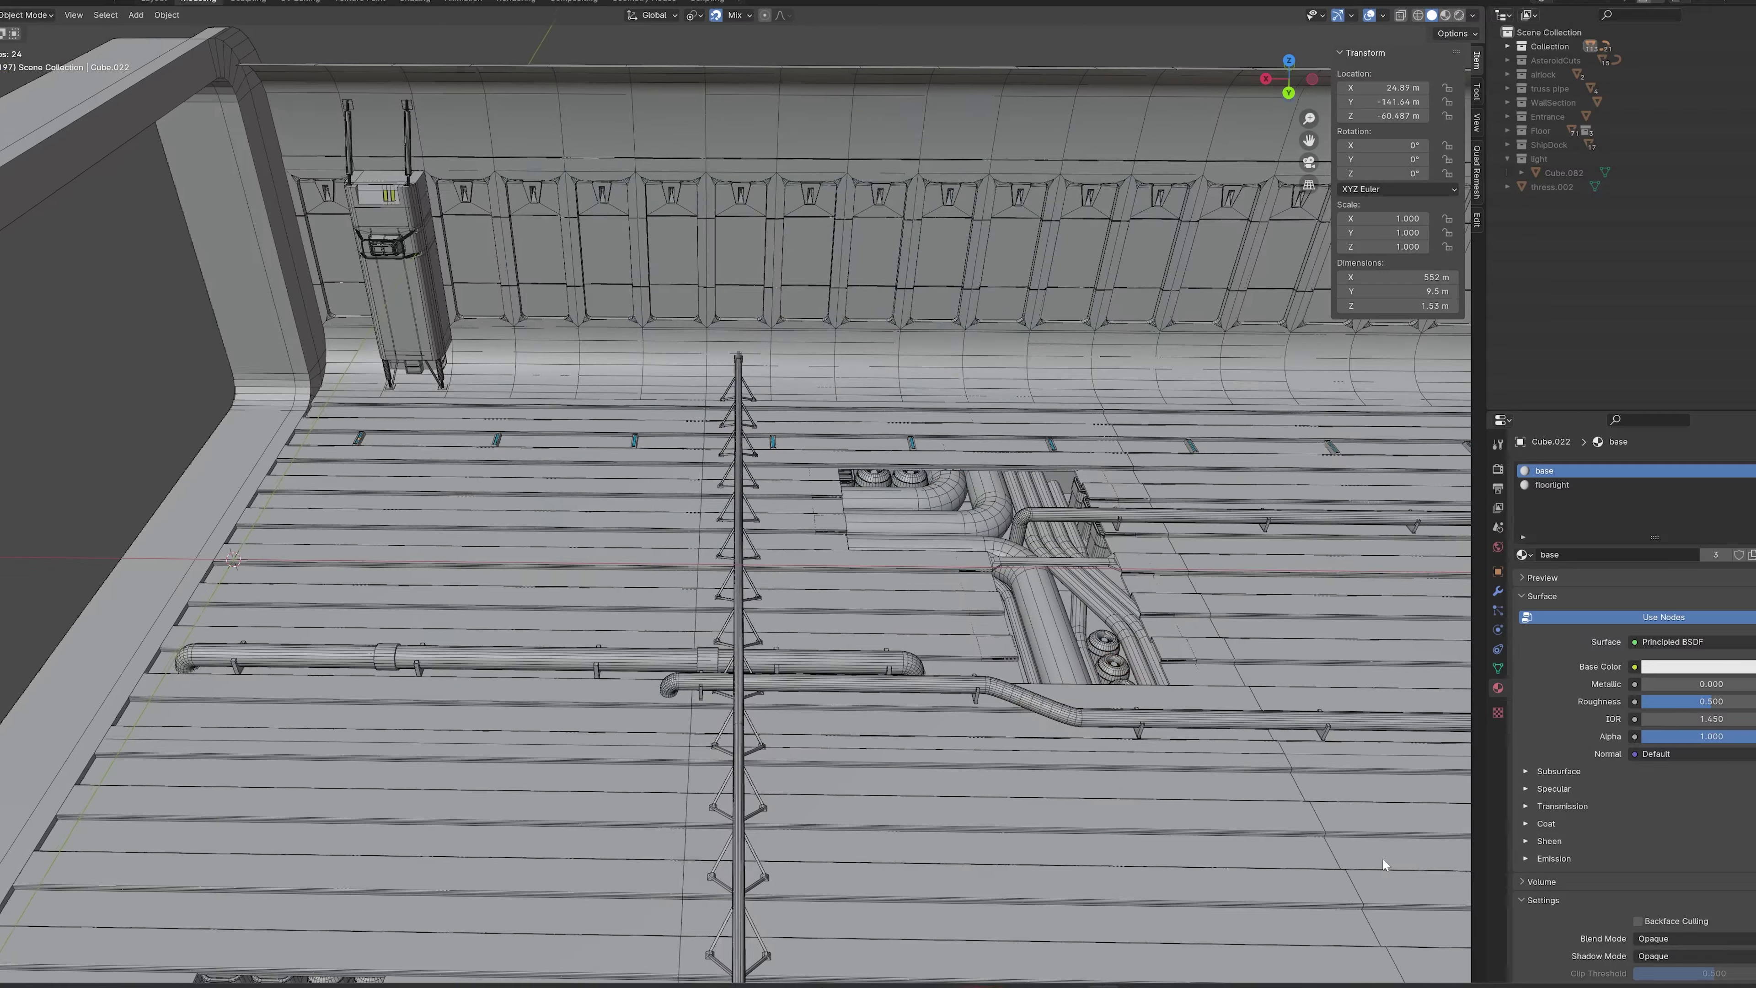
Examine the hangar's floor pipes and long truss in the Blender model and in the Unreal level
mouse_move(1382, 858)
left_mouse_down()
mouse_move(1236, 877)
mouse_move(1031, 866)
left_mouse_up()
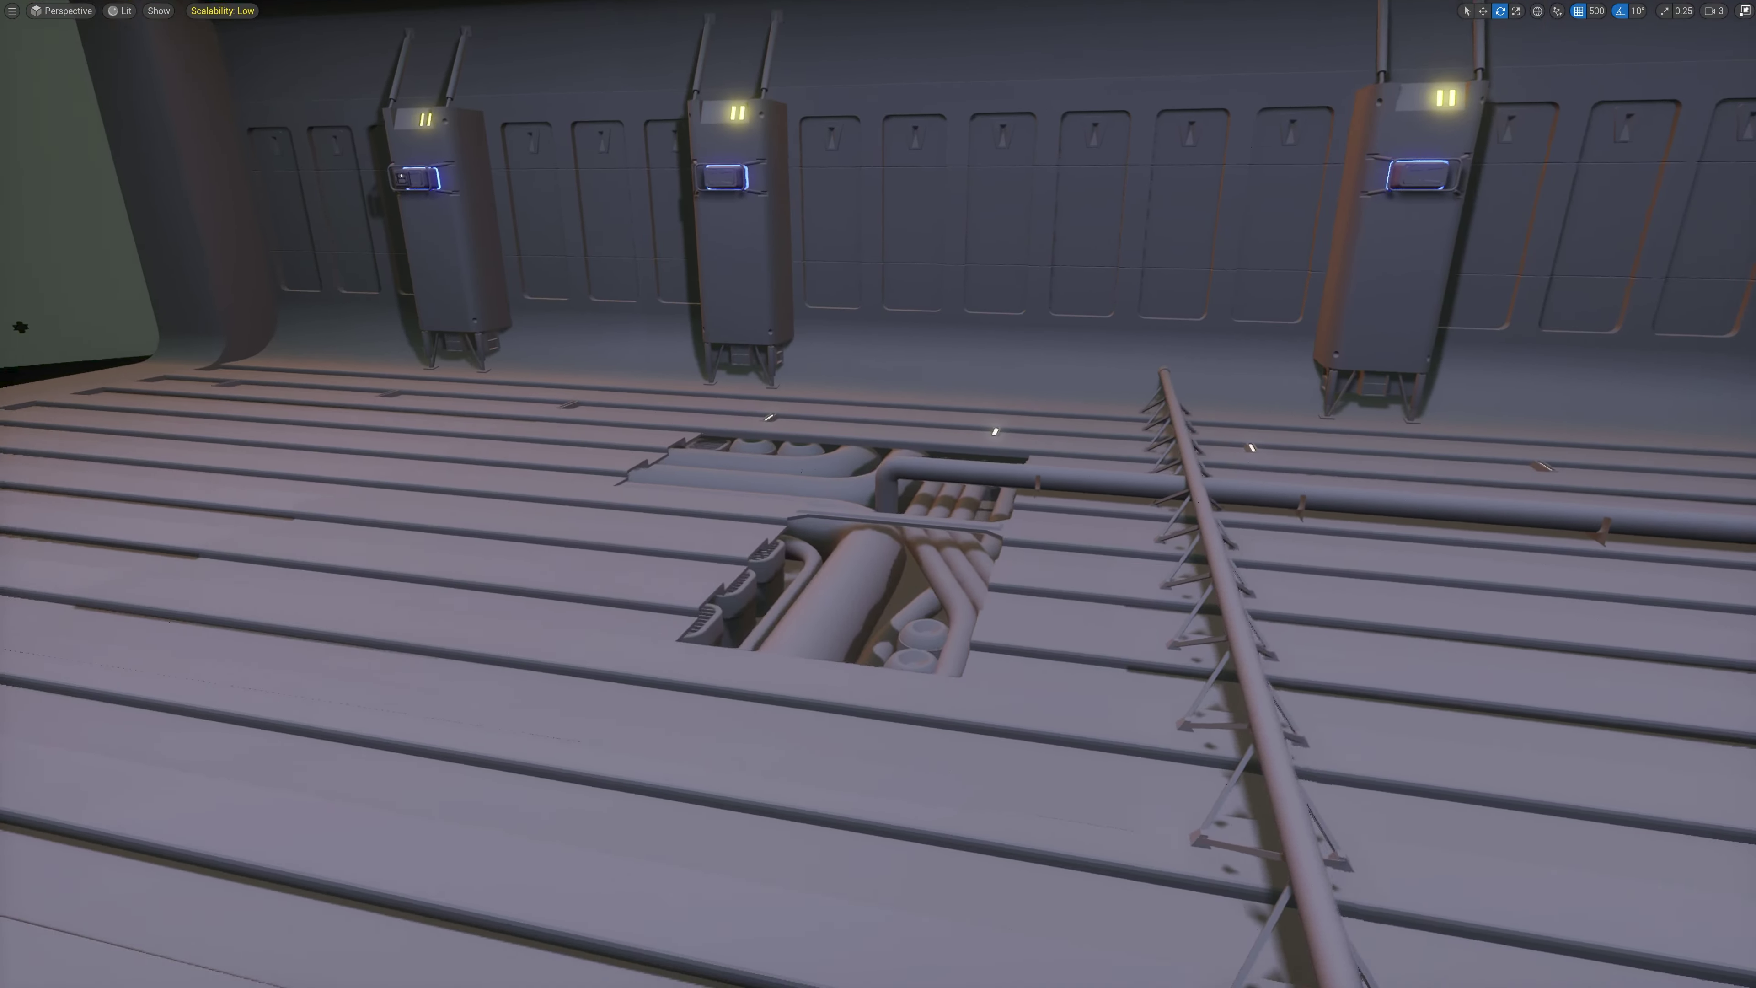
key("s")
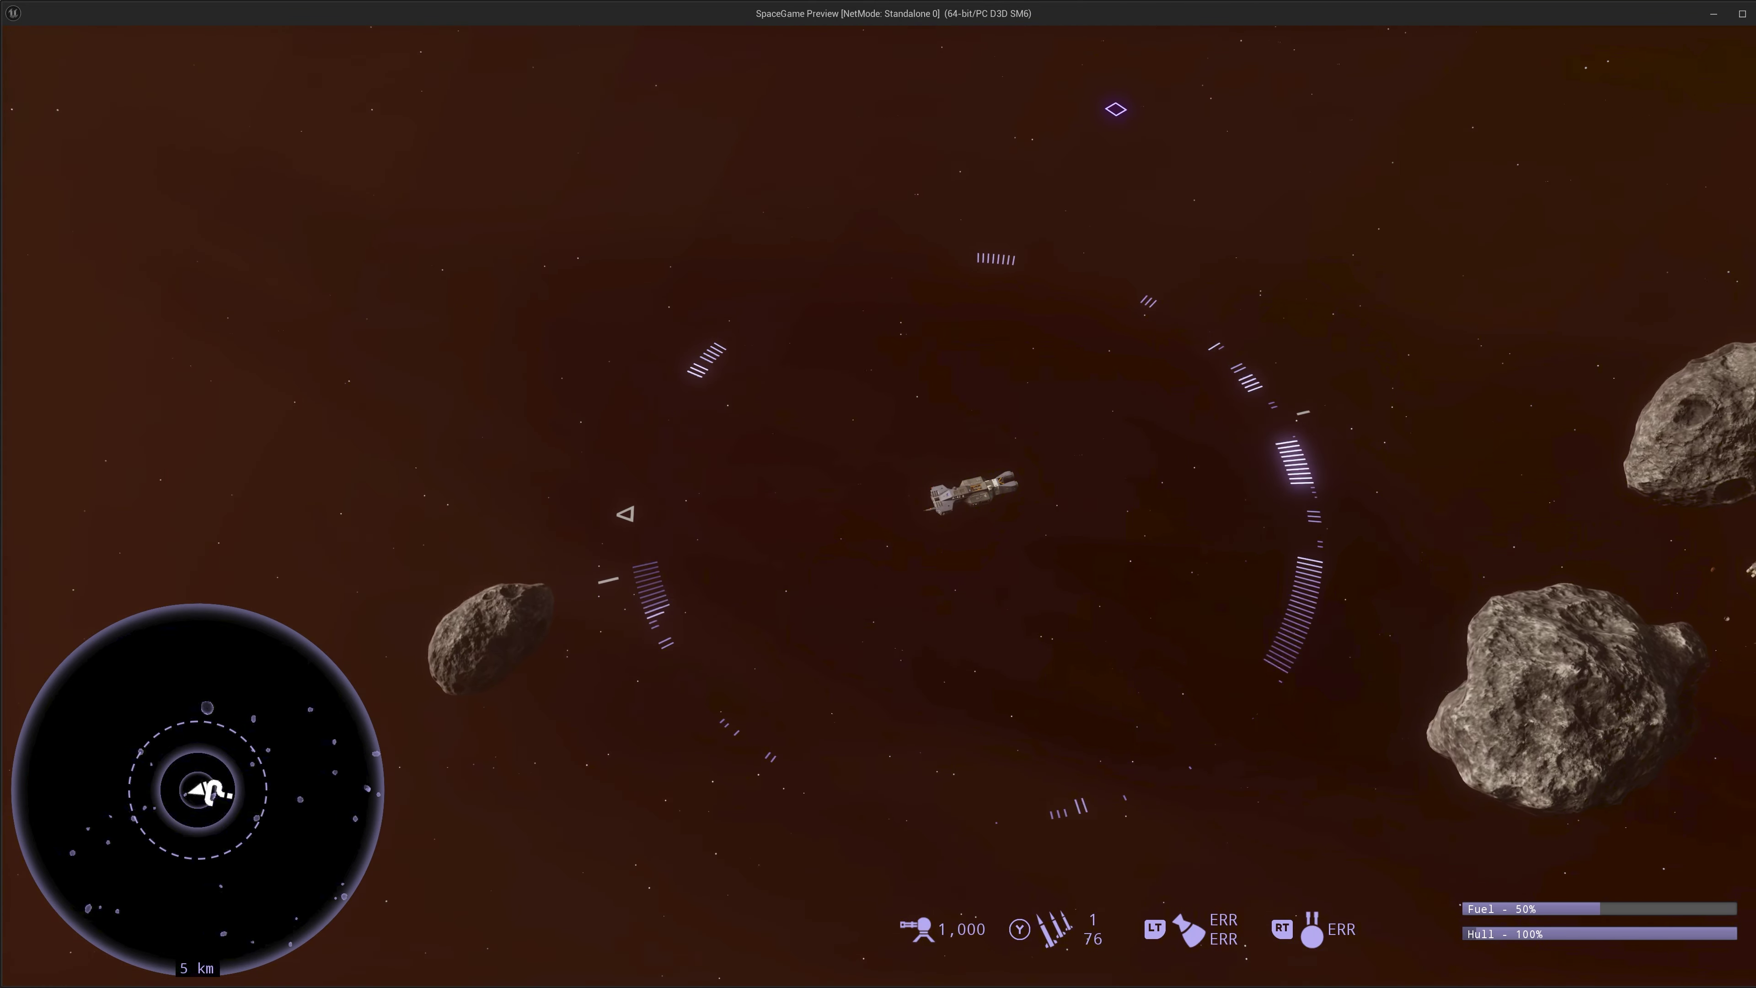
Fly the ship through the asteroid field in the game preview, testing the main engines and rotation in both directions
key("w")
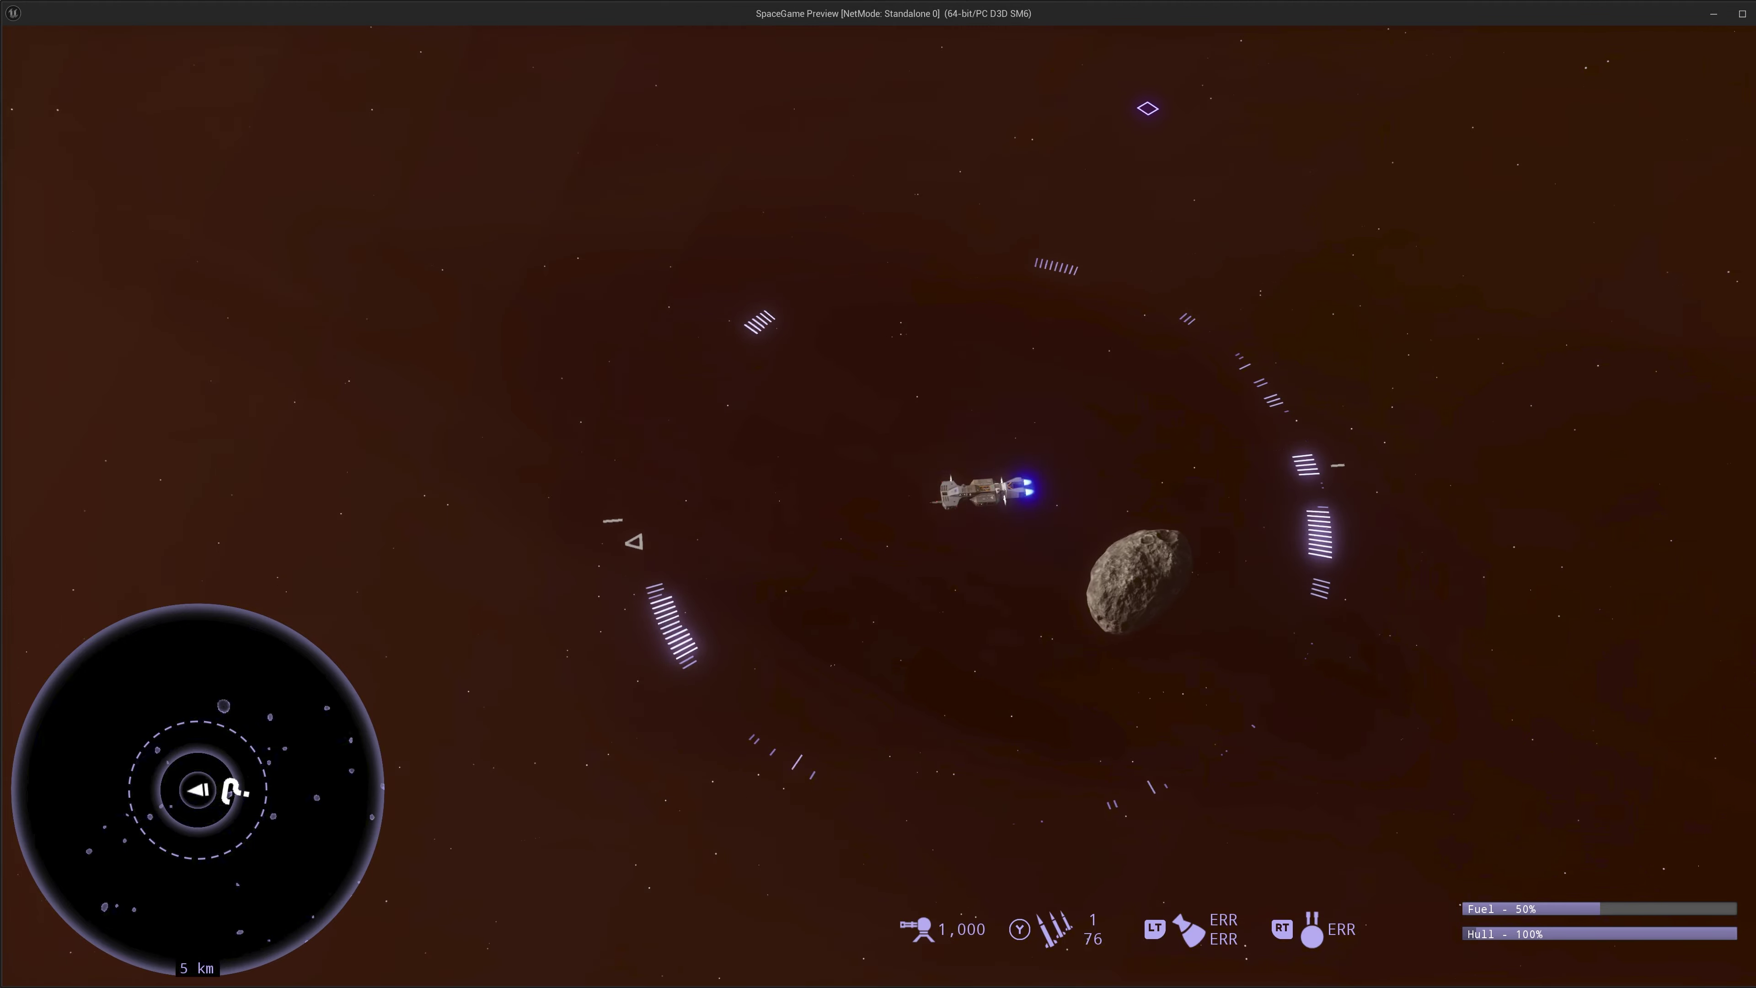
key("a")
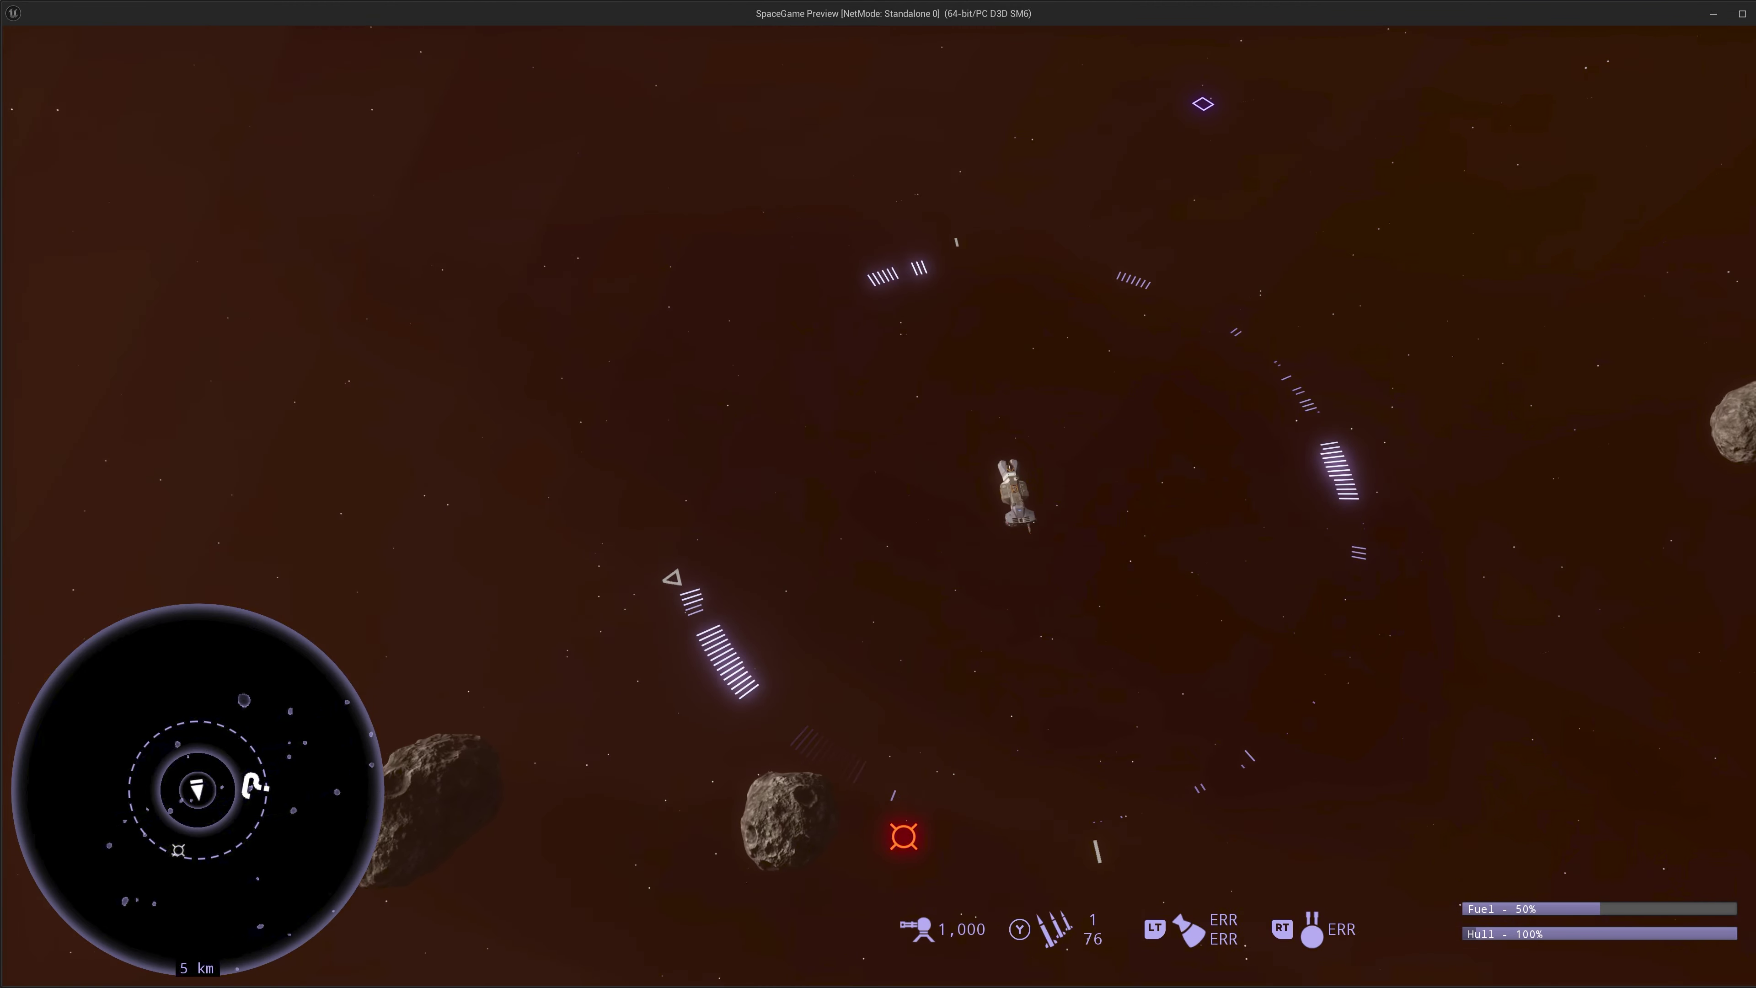
key("w")
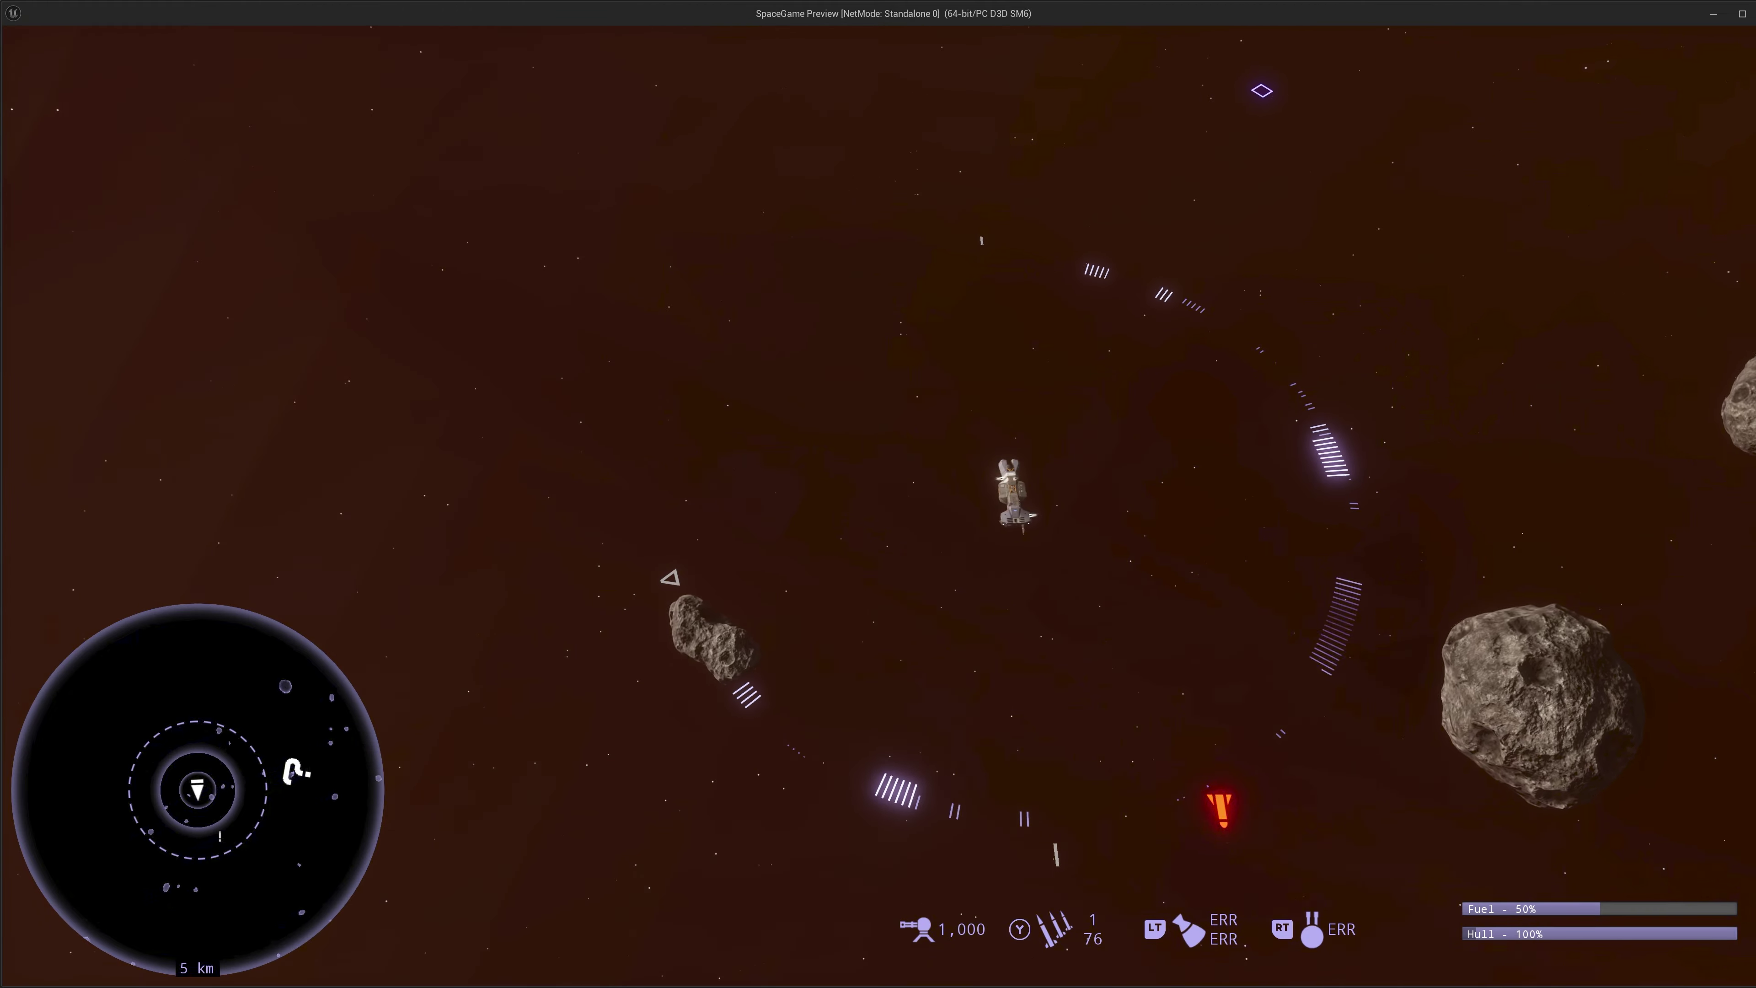
key("d")
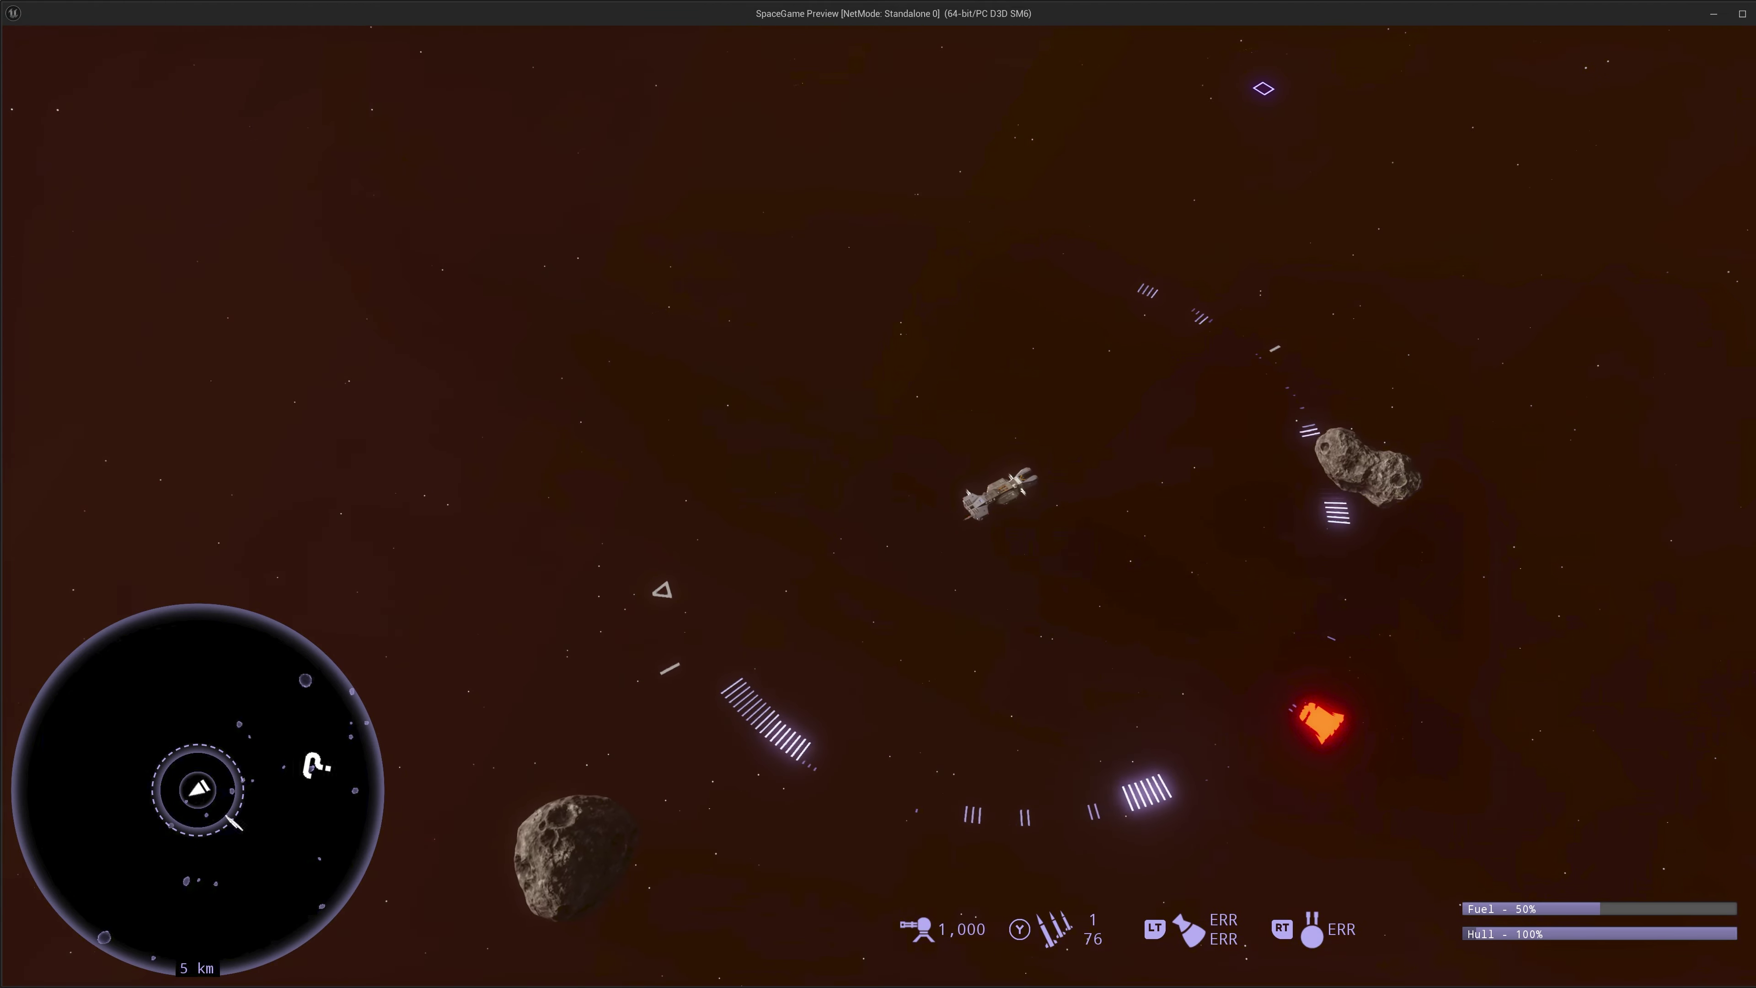
key("a")
key("w")
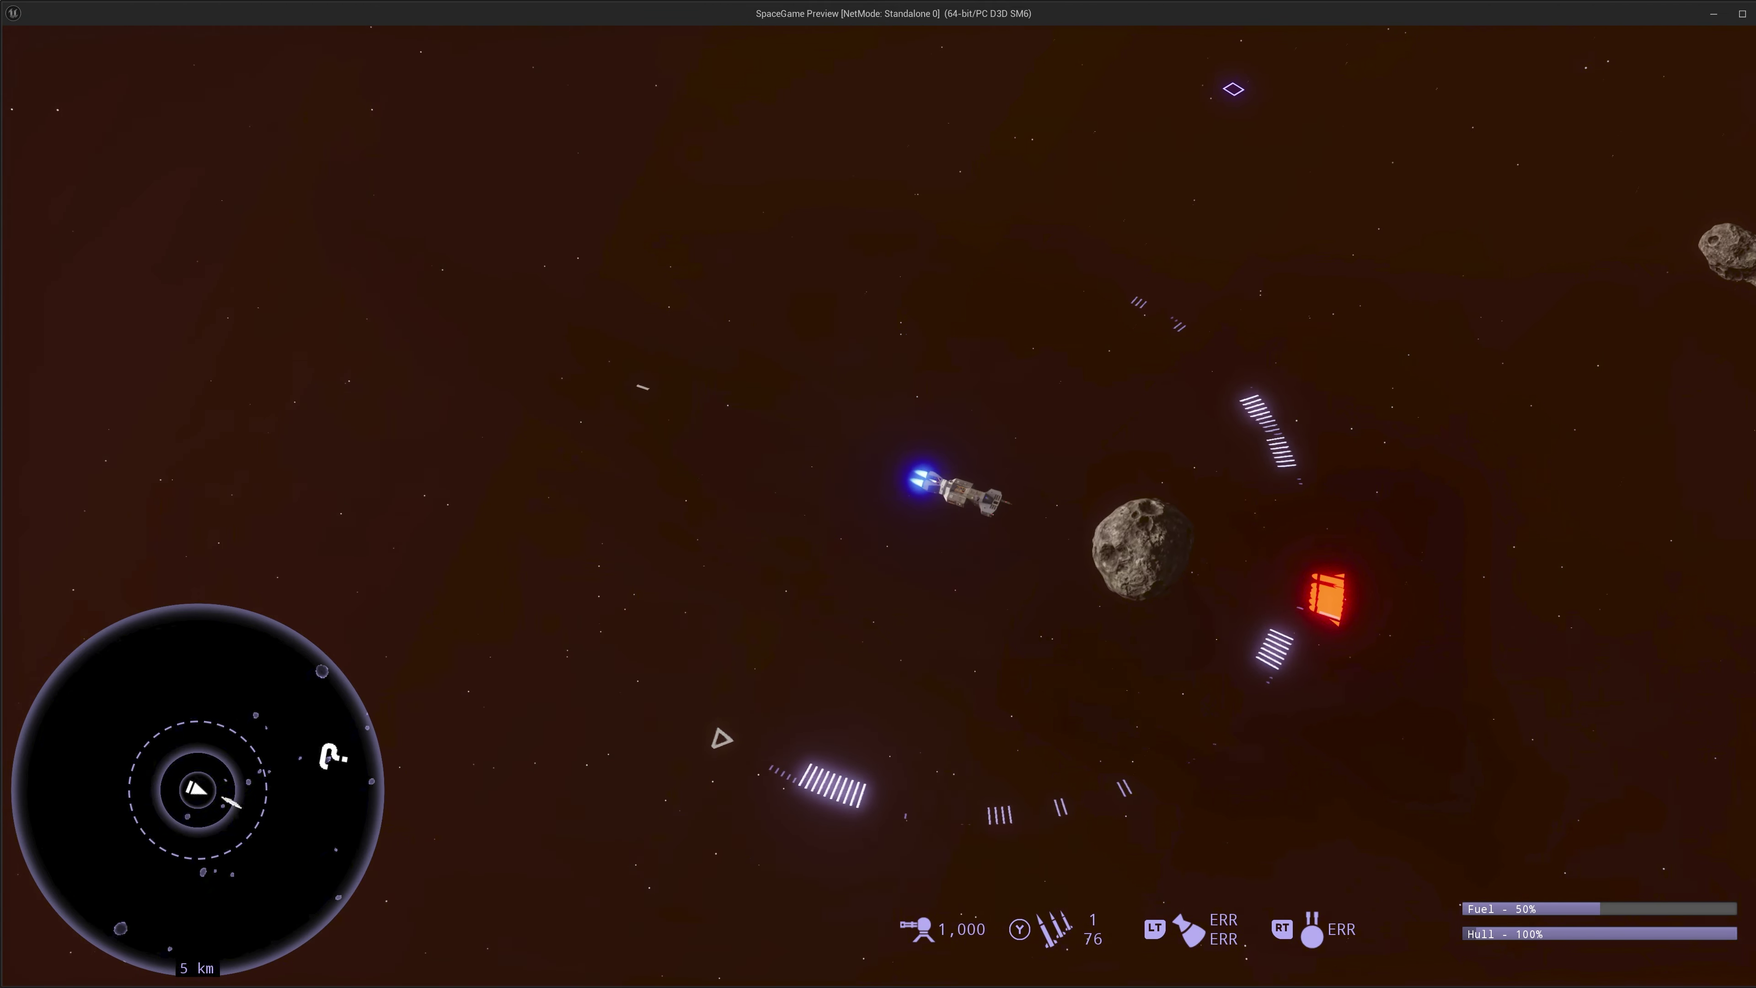
key("a")
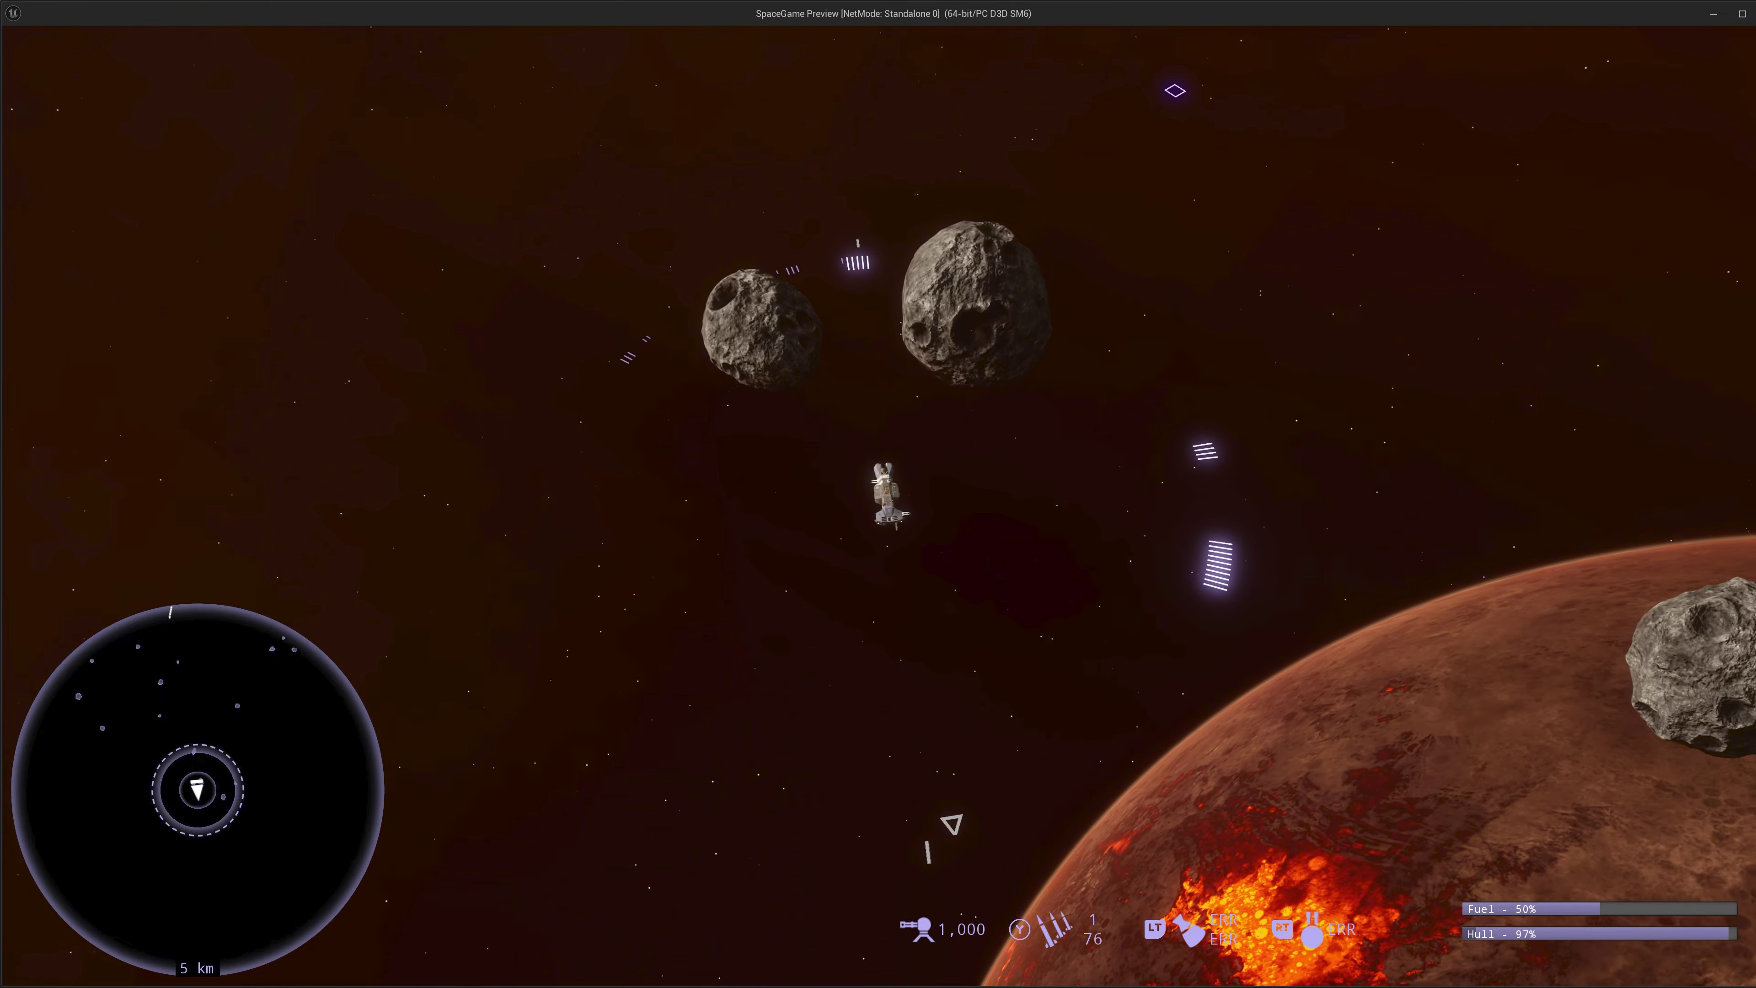
key("a")
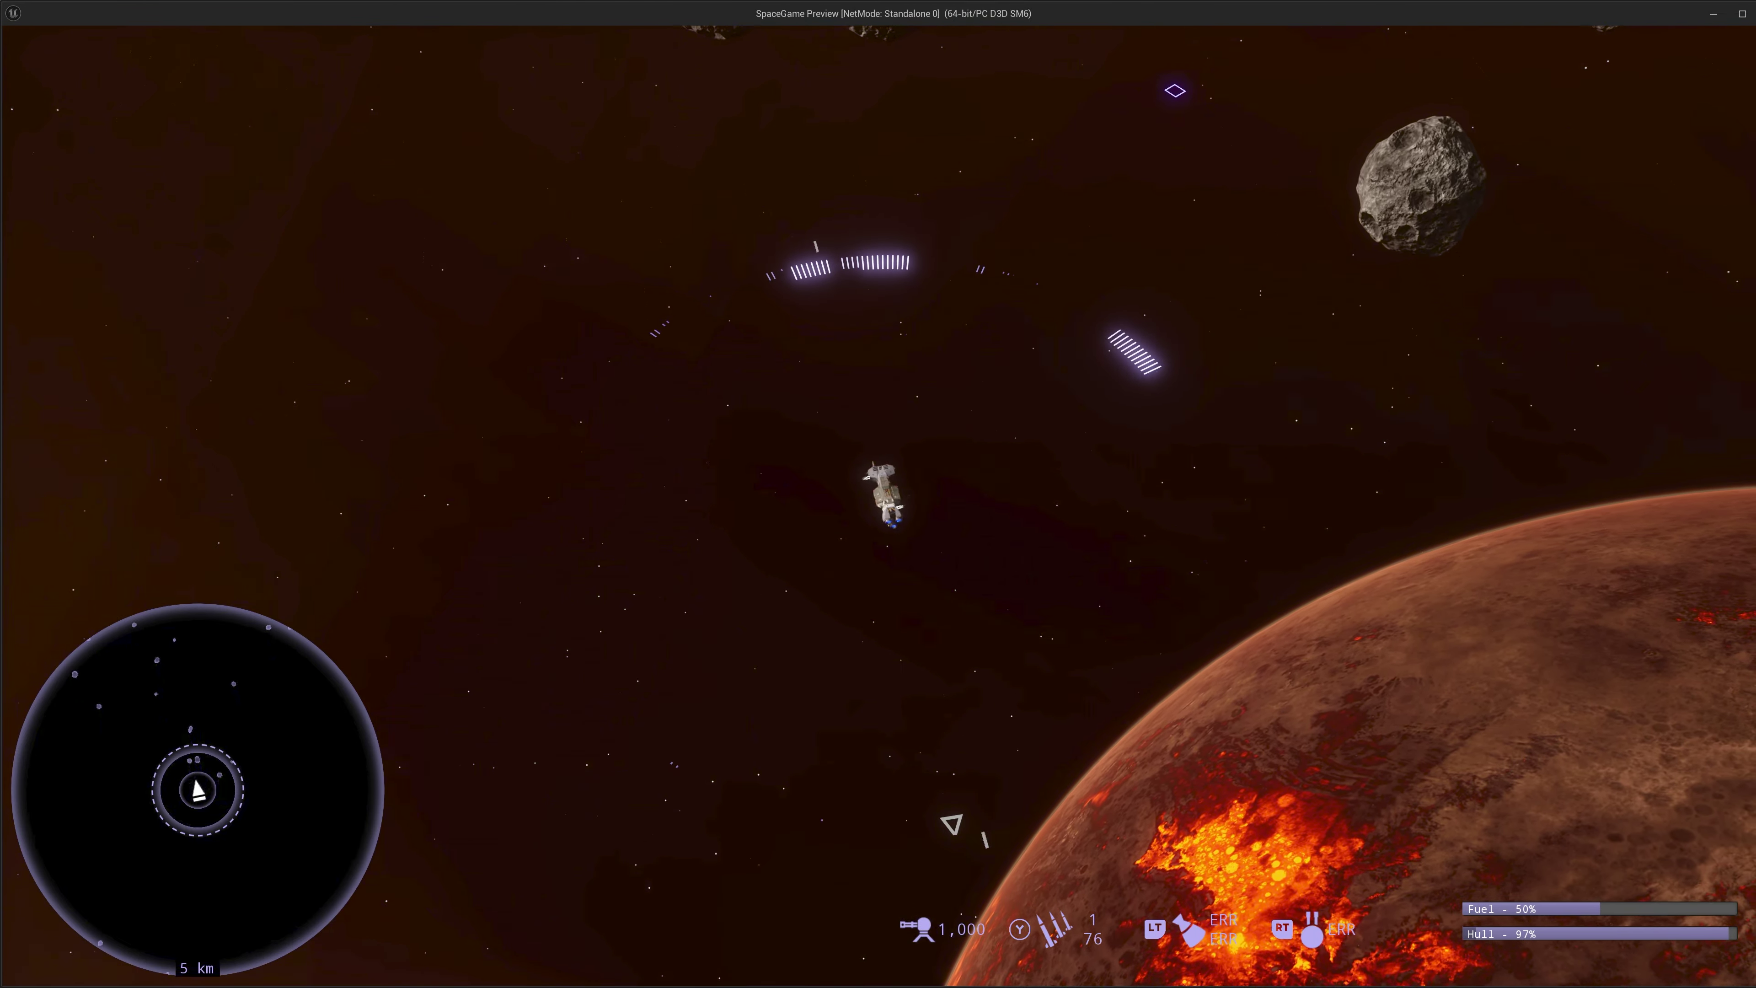
key("d")
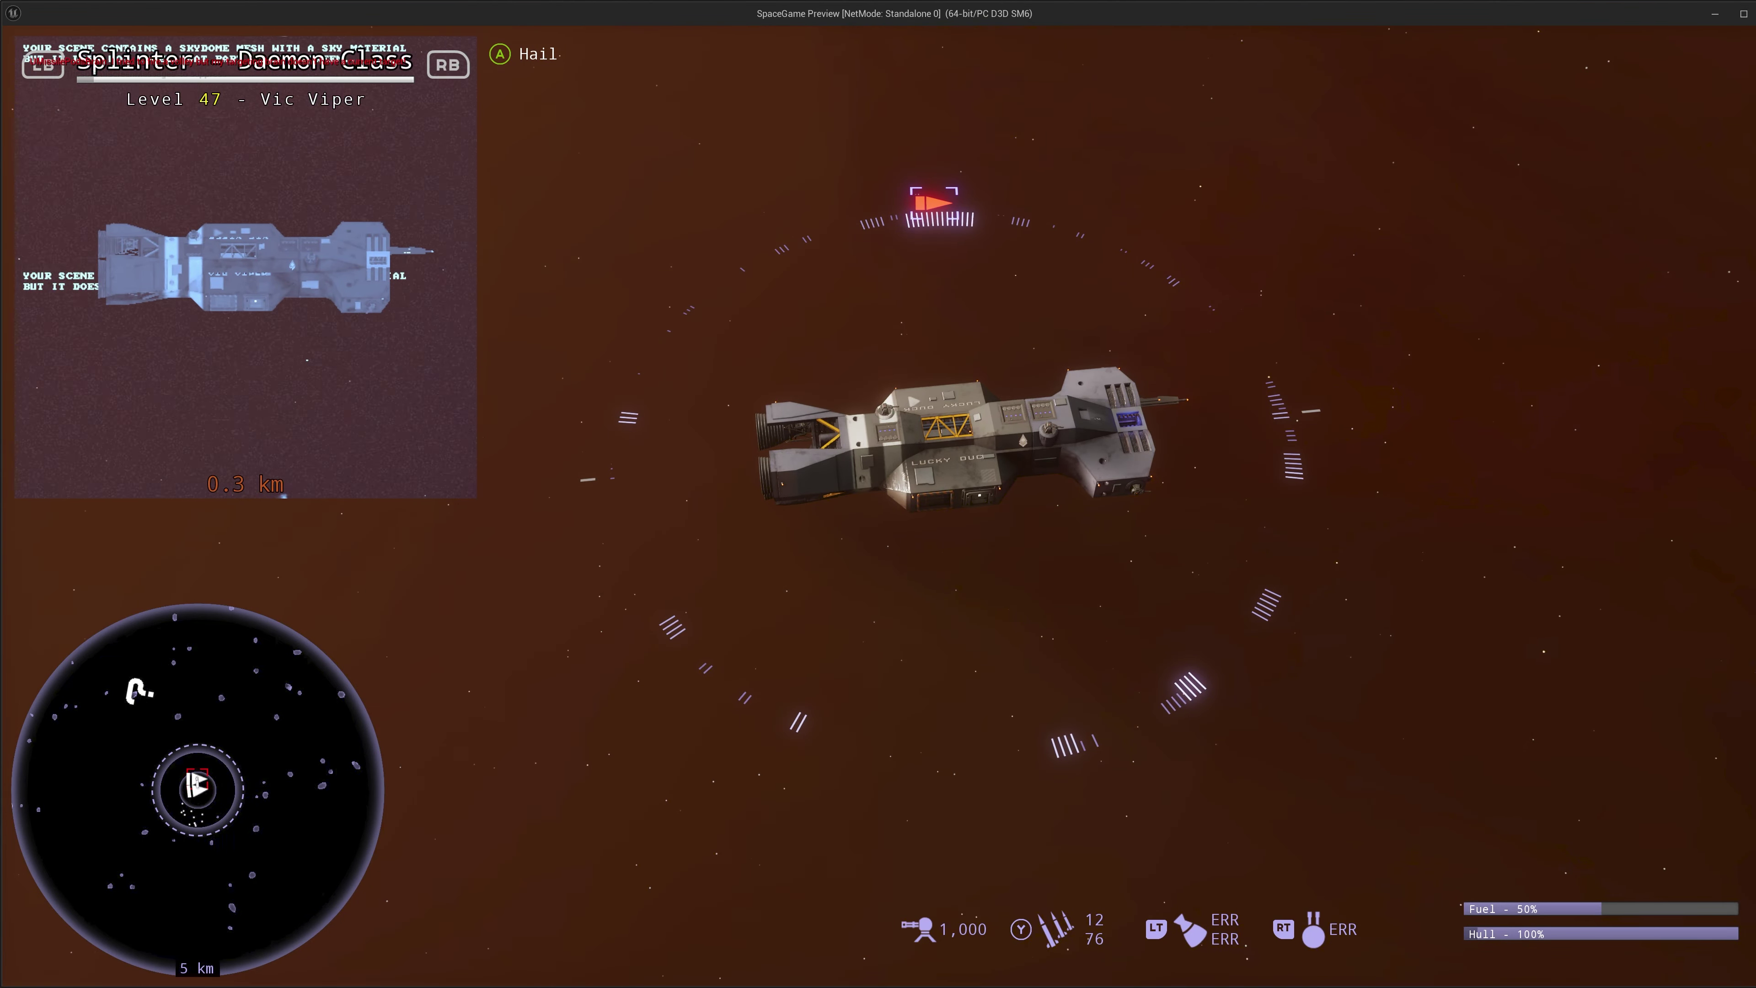
Test the missile pod controls with the enemy ship targeted in the game preview
key("y")
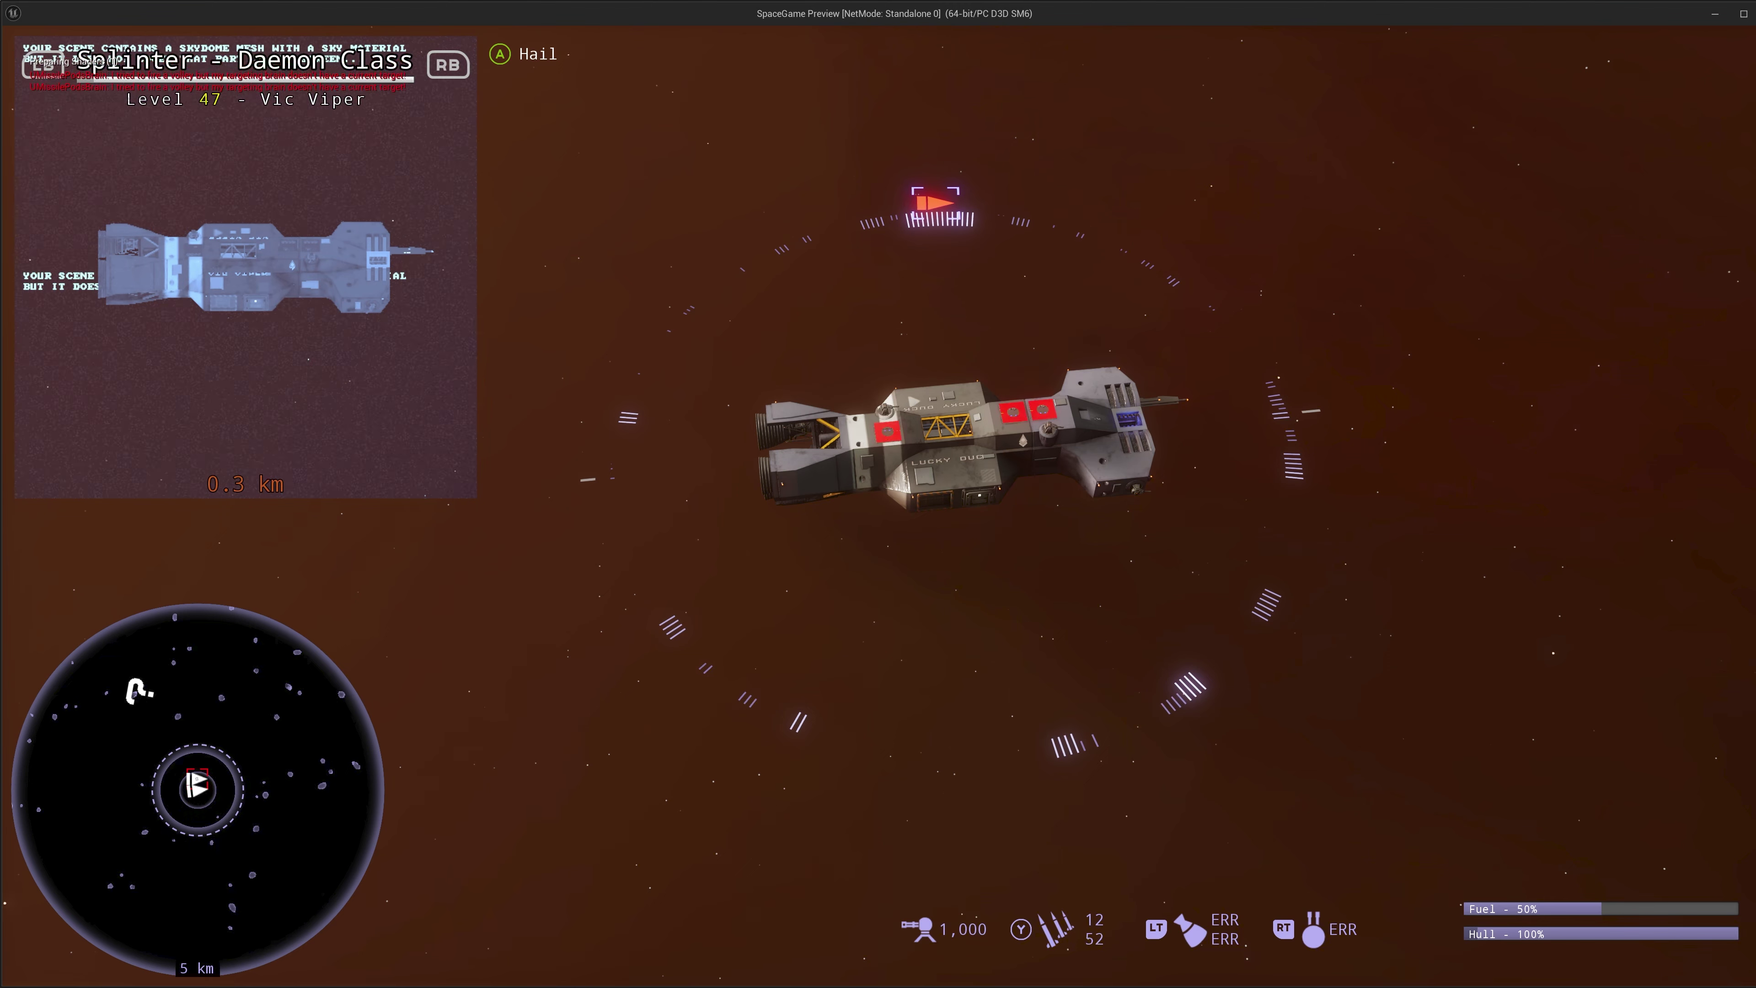
key("y")
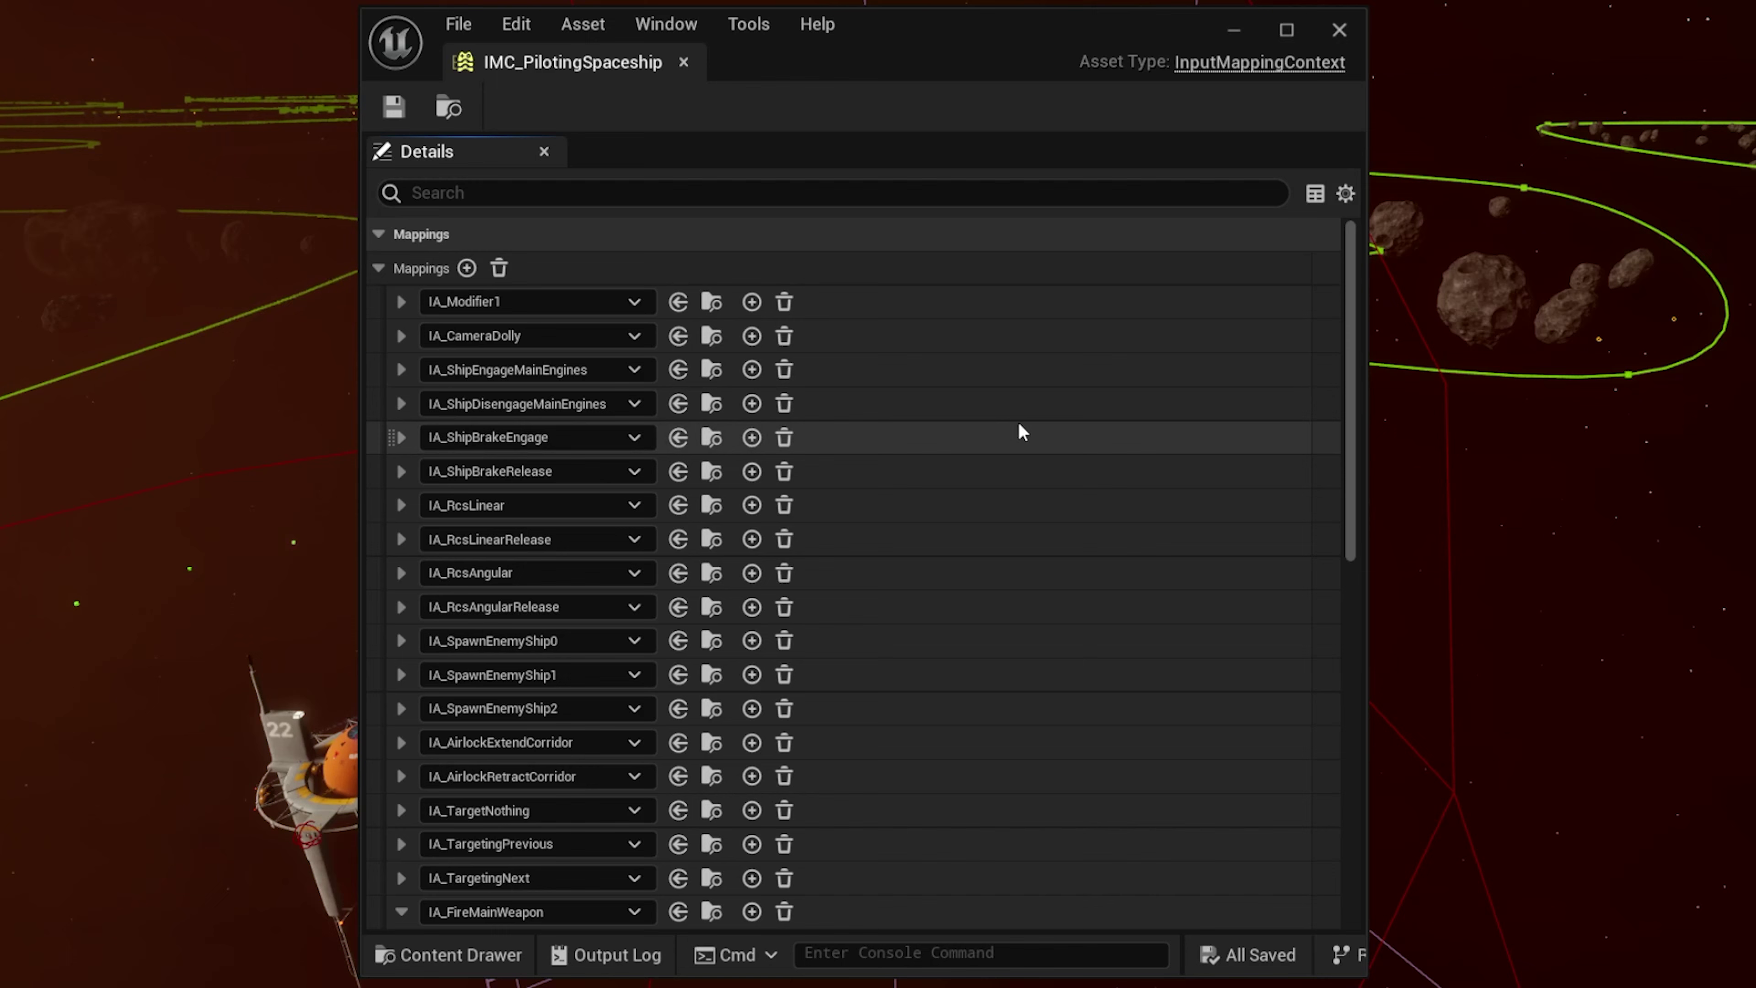
Check the IA_ShipBrakeEngage binding in the IMC_PilotingSpaceship mapping context and look through the remaining mappings
left_click(400, 436)
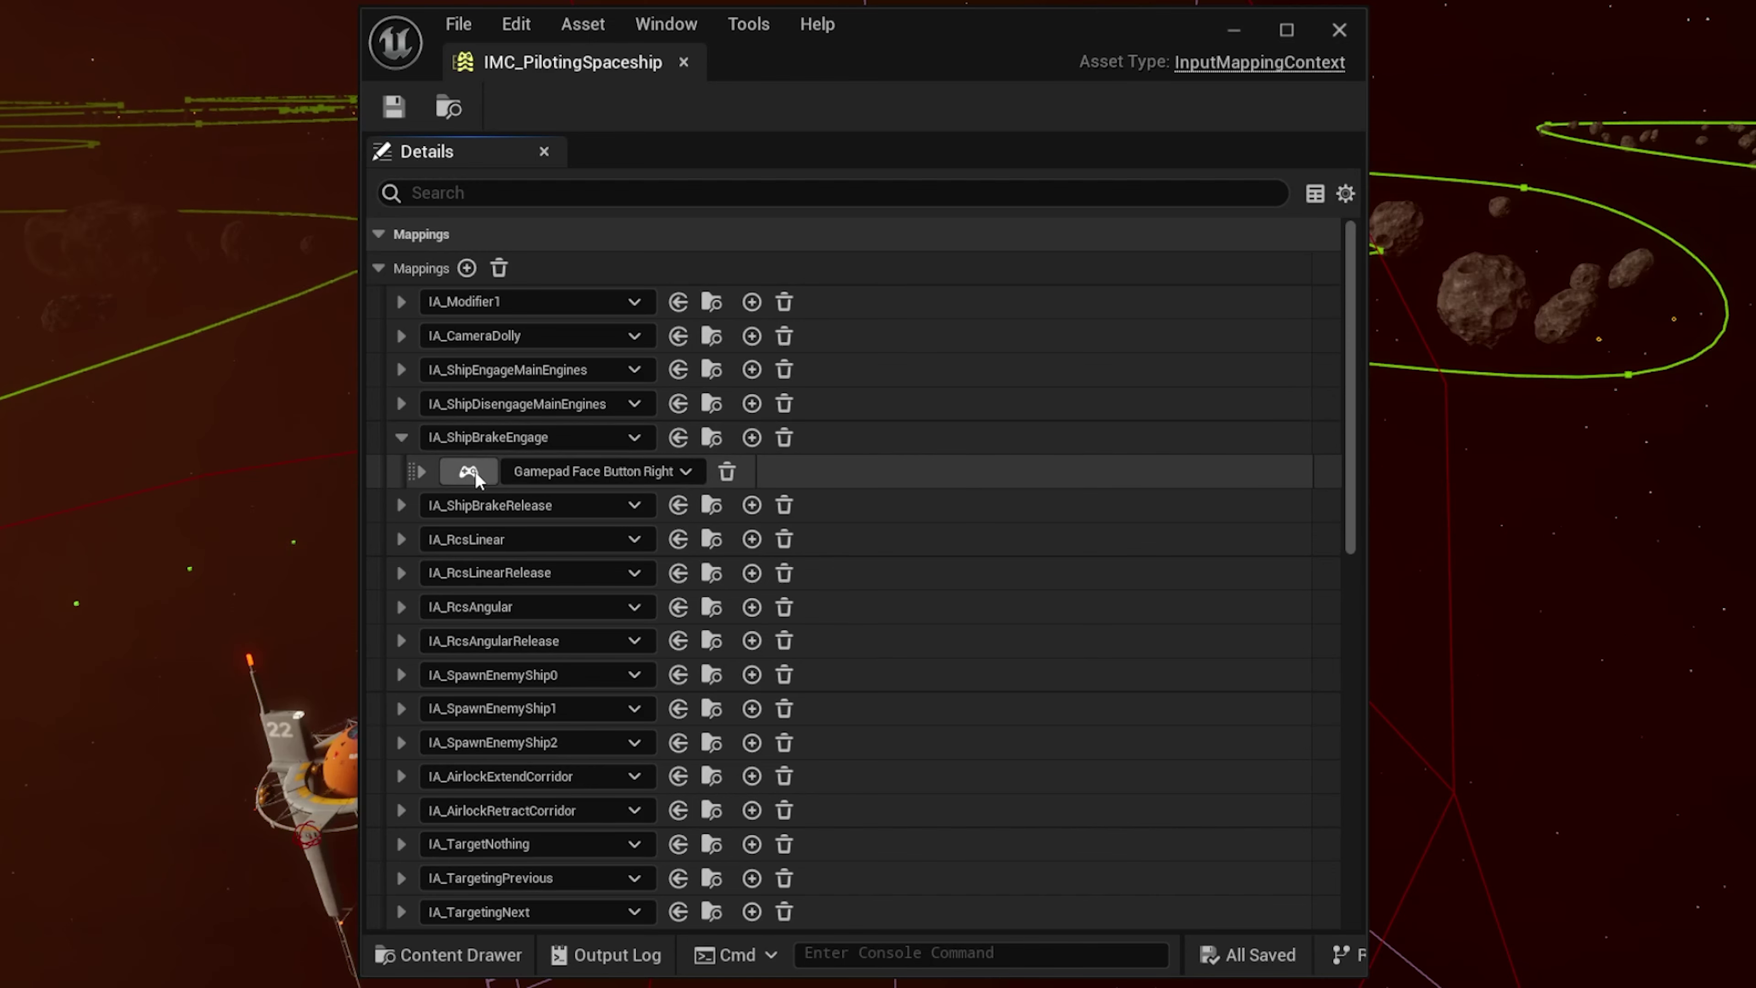
left_click(400, 436)
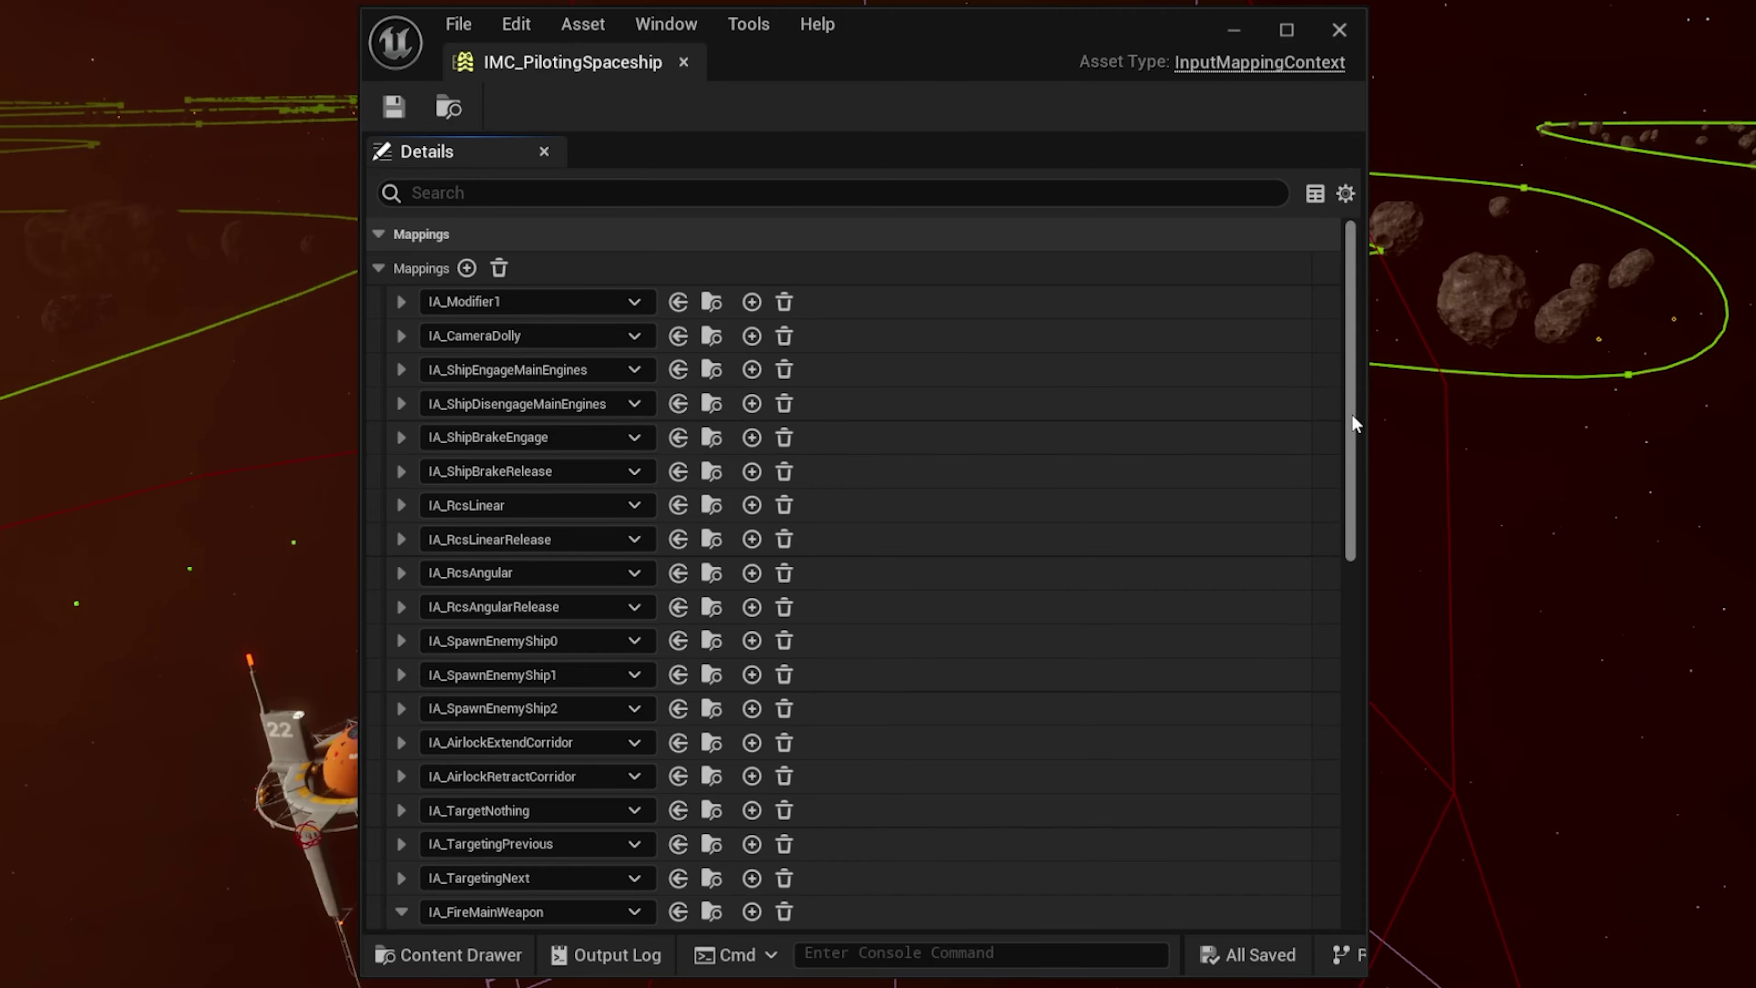
left_click_drag(1353, 417, 1366, 669)
scroll(664, 504, "down", 3)
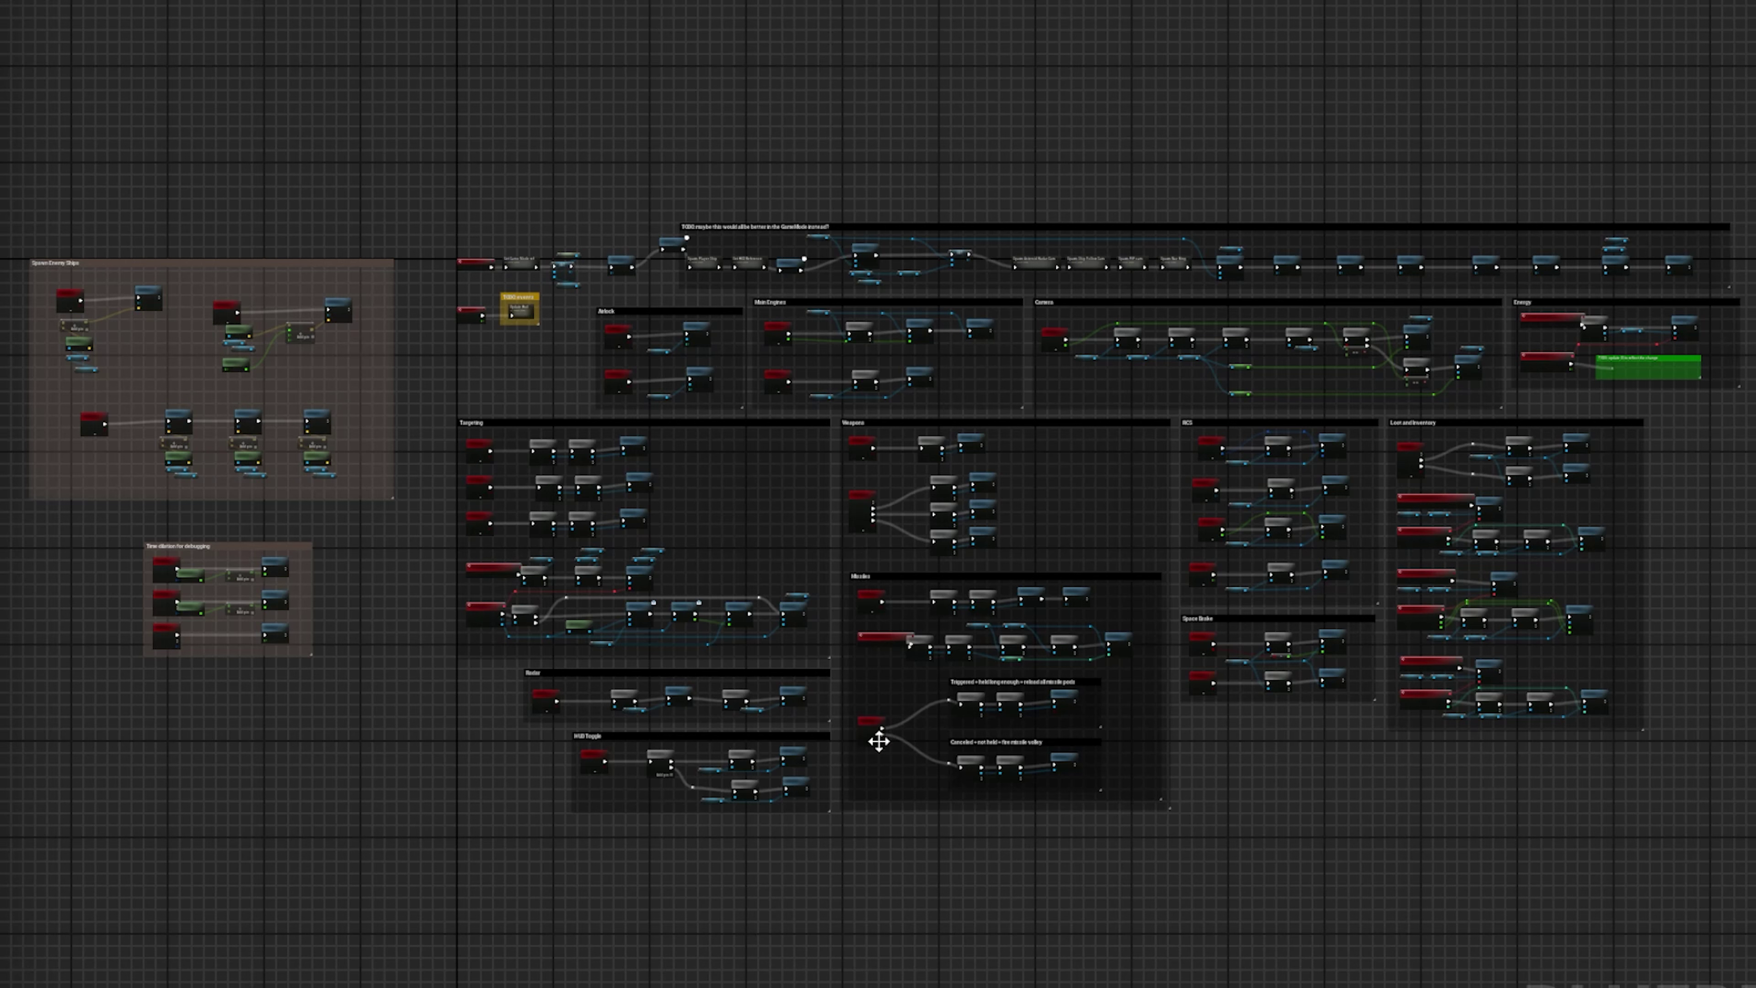
Locate the IA_MissileControlsCombined event in the Blueprint graph and examine its Triggered and Canceled branches
mouse_move(870, 727)
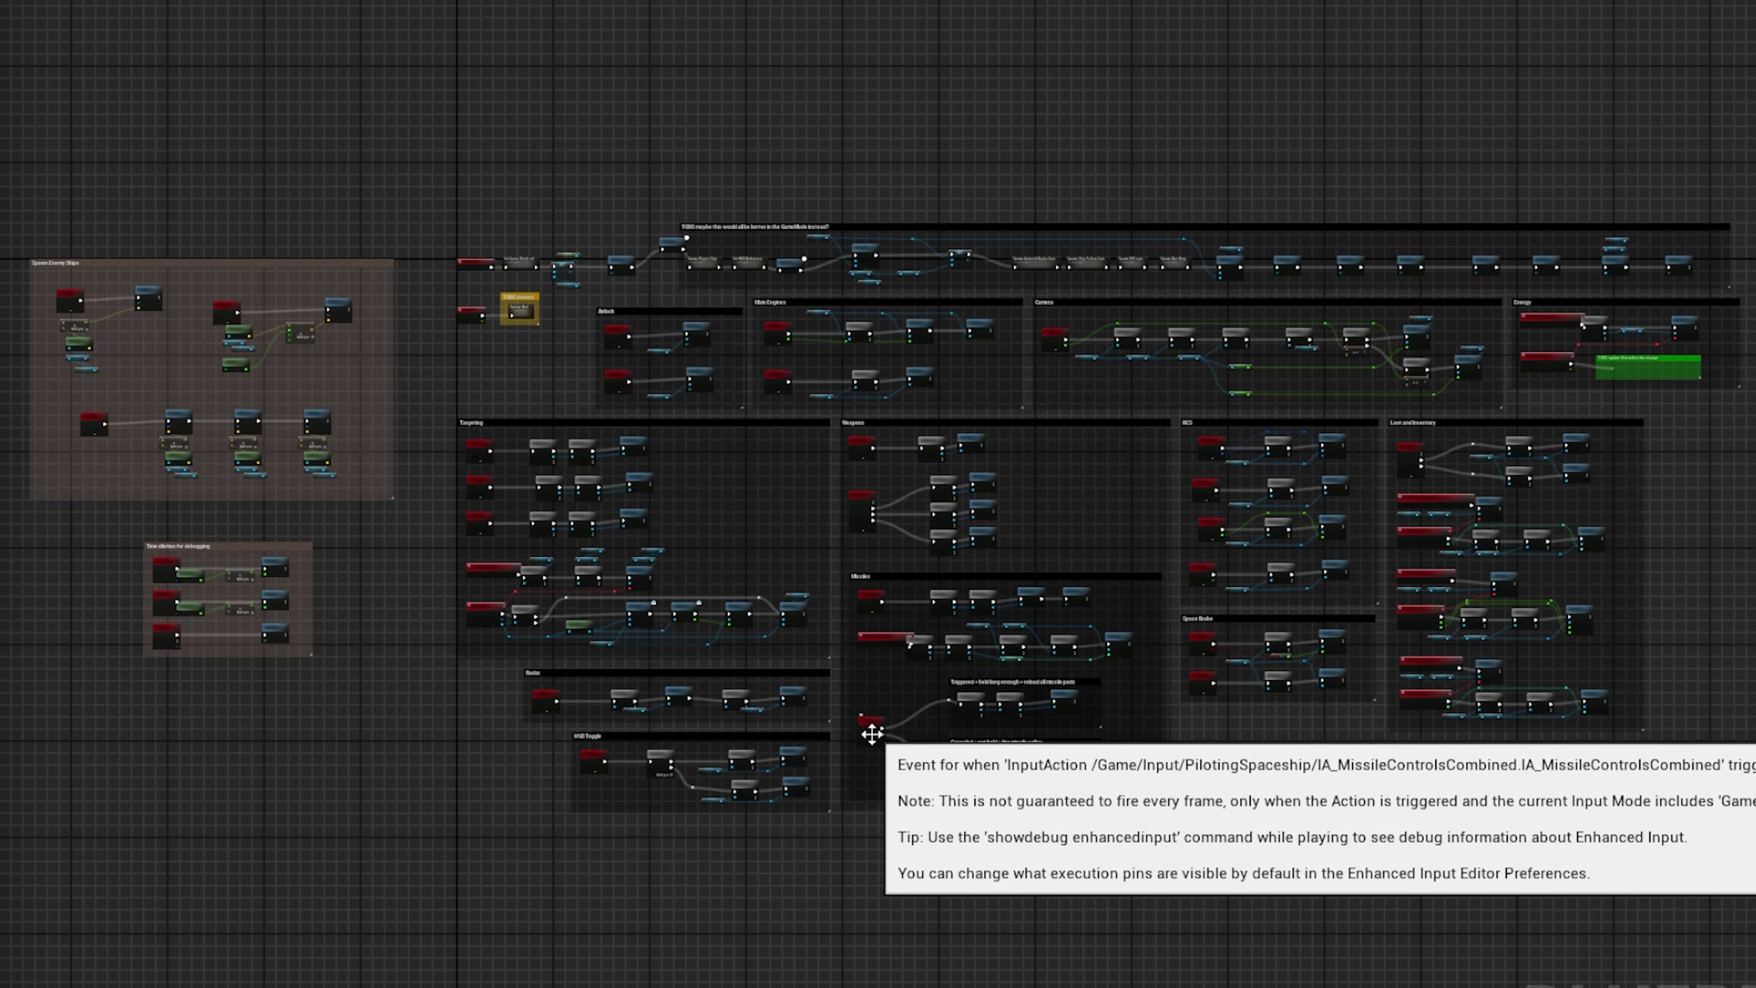
scroll(989, 761, "up", 2)
scroll(990, 761, "up", 5)
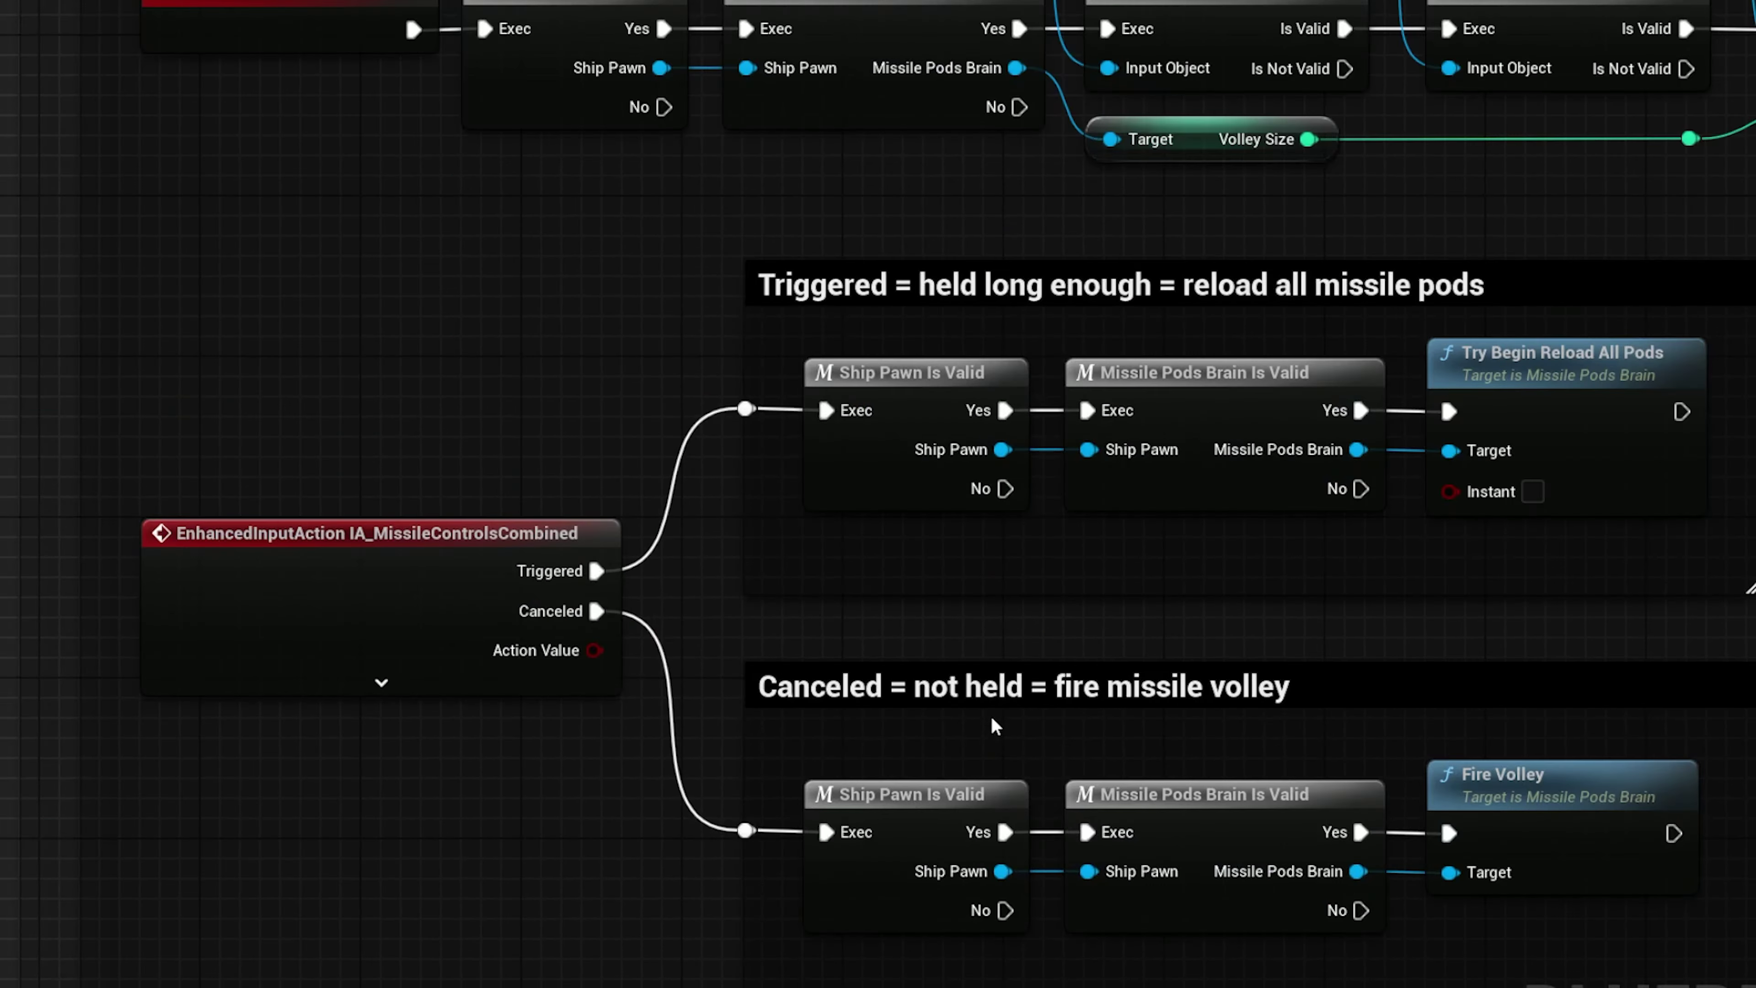
left_click_drag(983, 651, 915, 560)
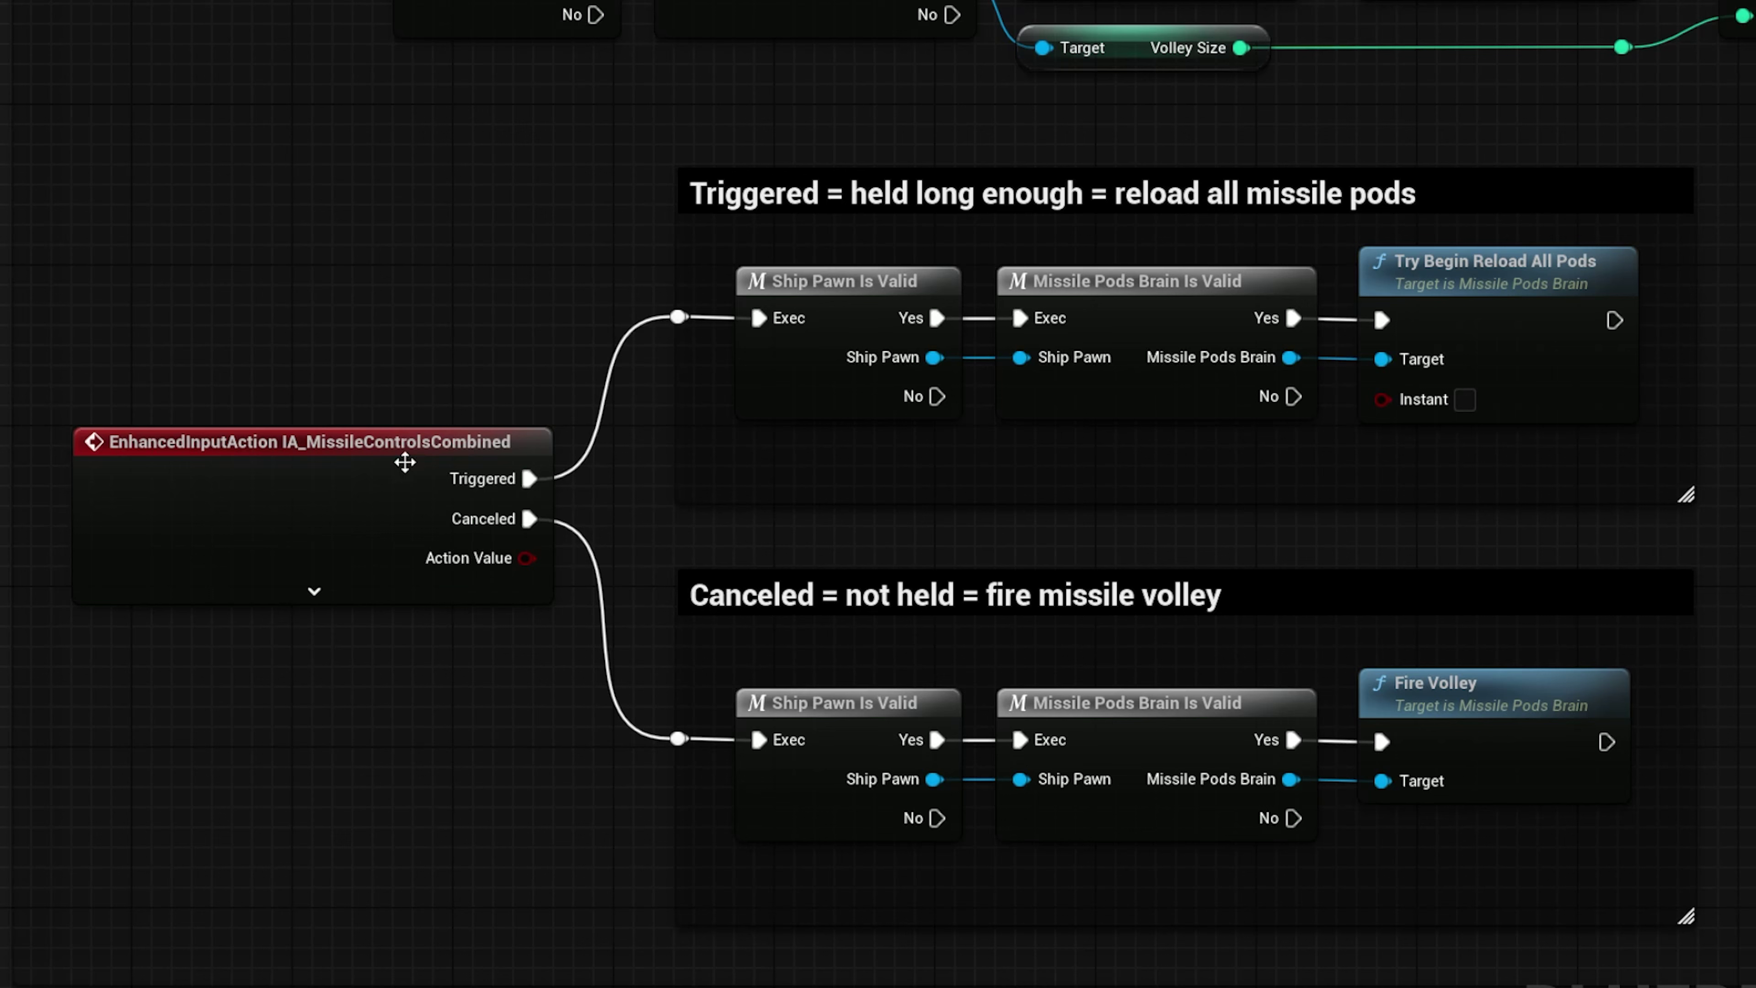
Expand the IA_MissileControlsCombined event node to review all its output pins, and collapse it again
left_click(335, 598)
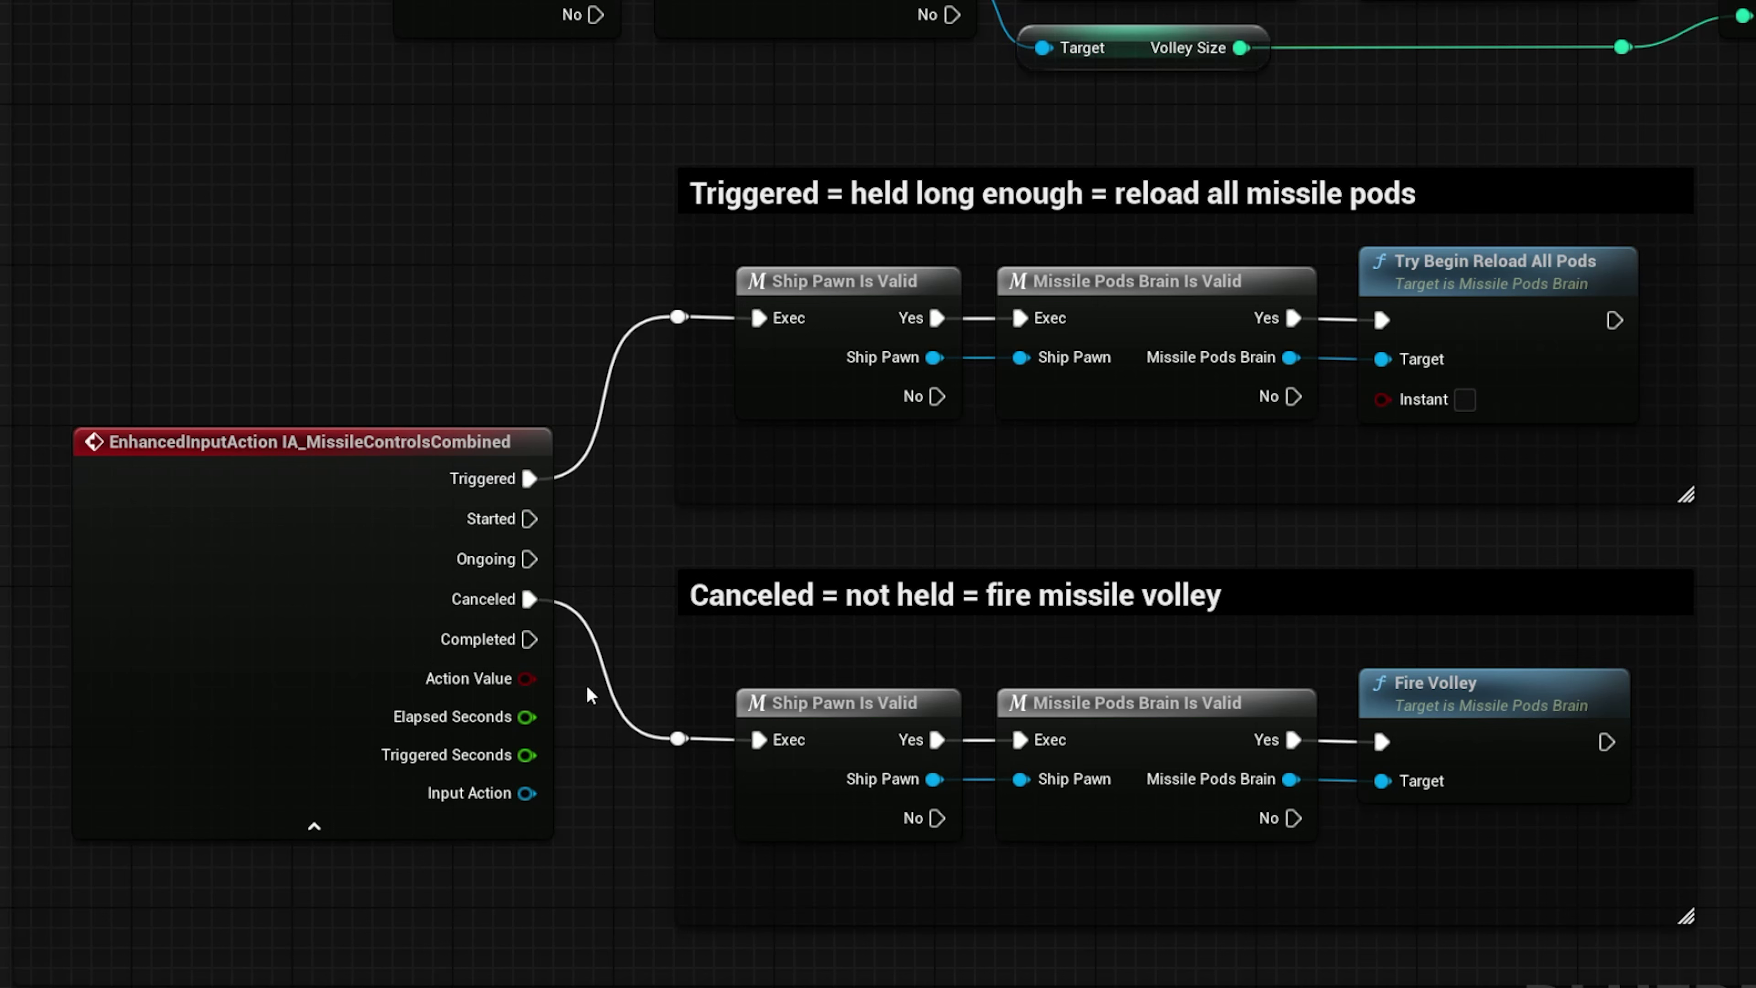
left_click(304, 829)
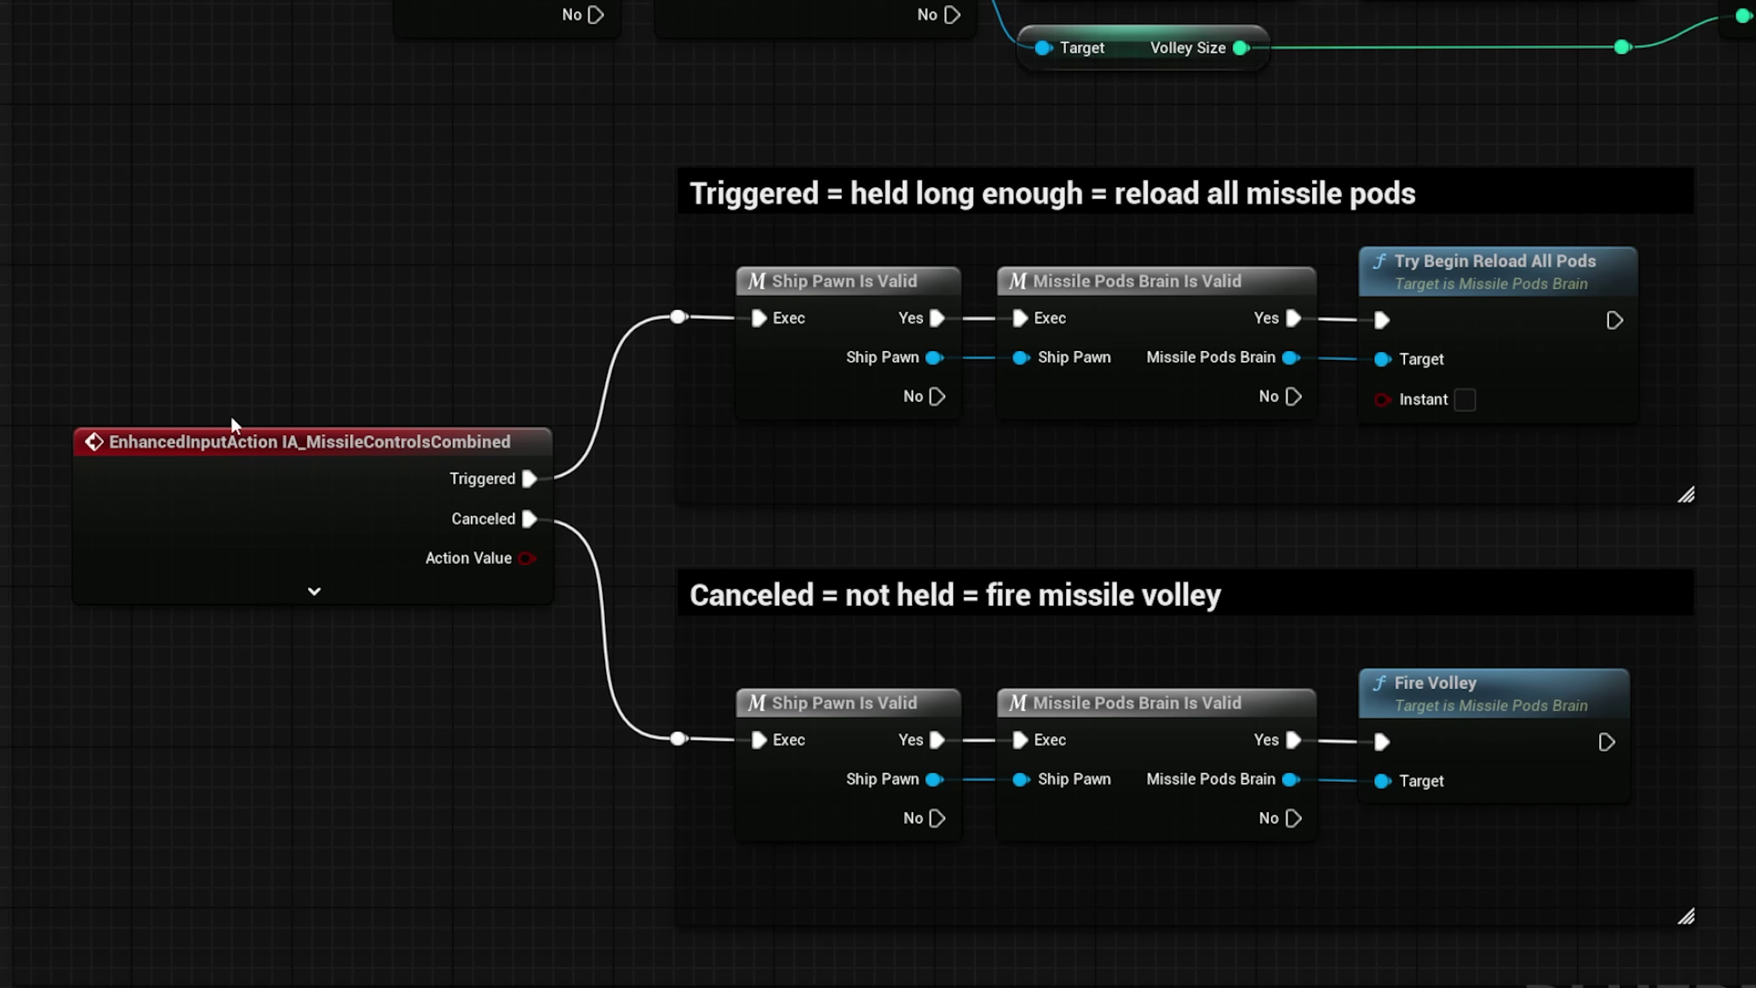
left_click(232, 487)
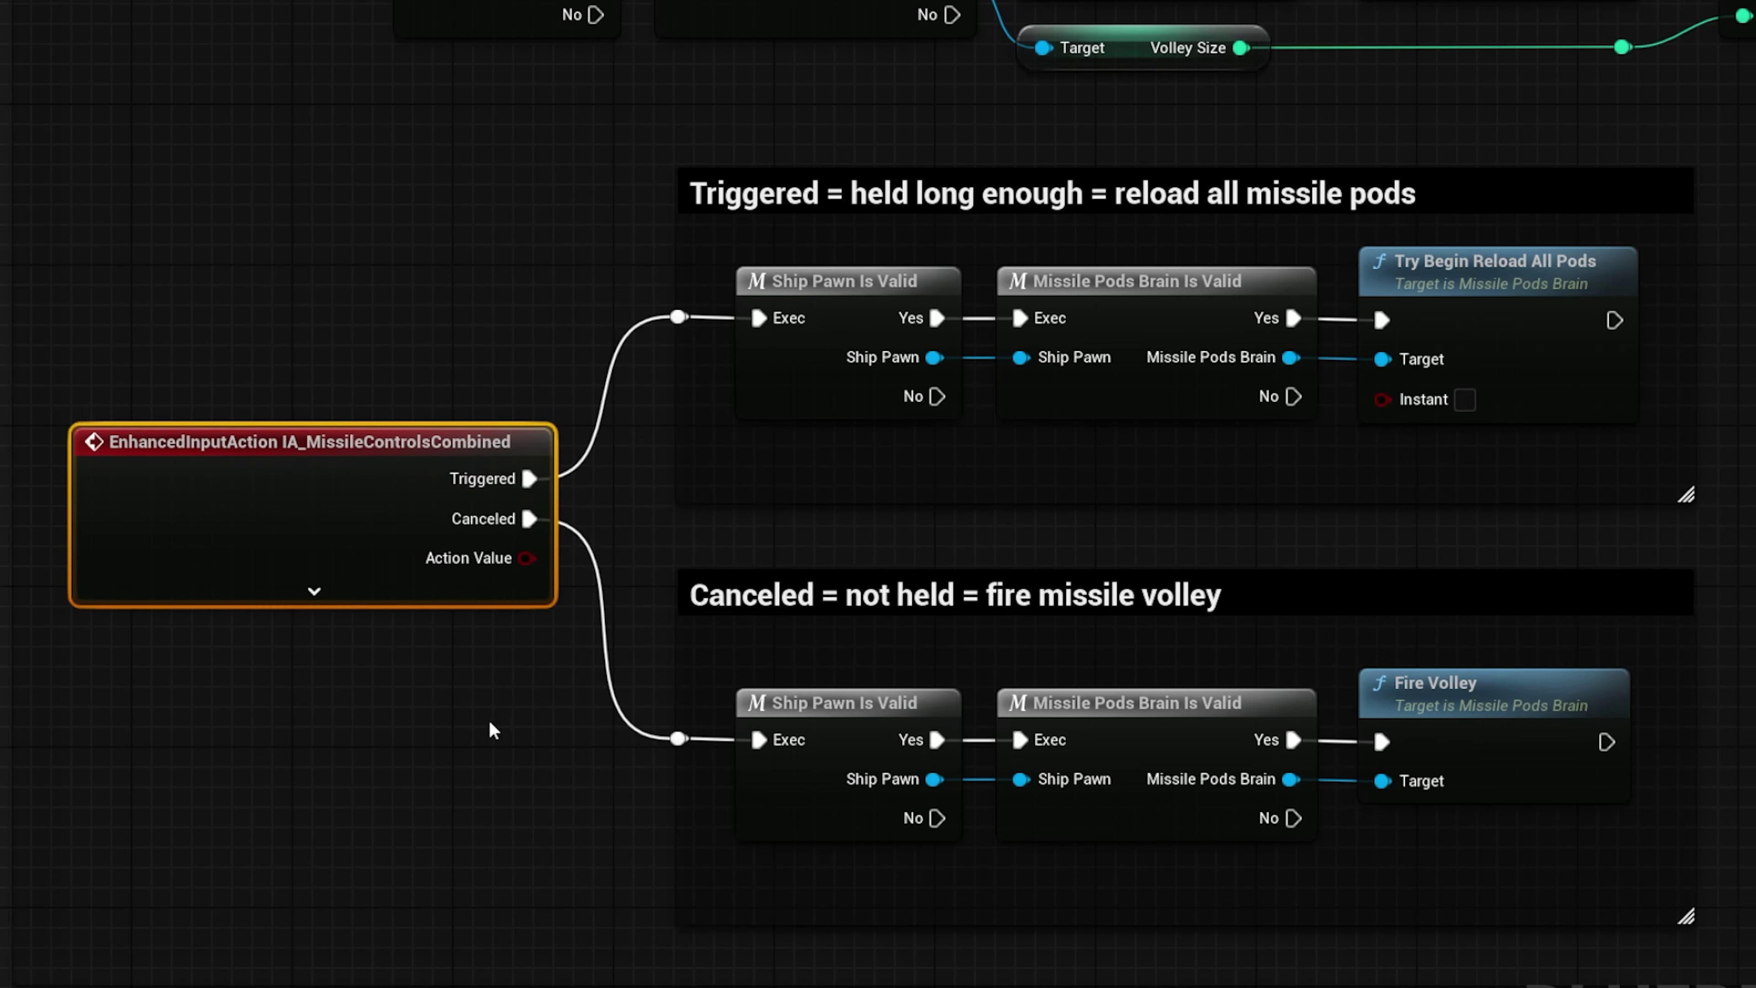
left_click(470, 420)
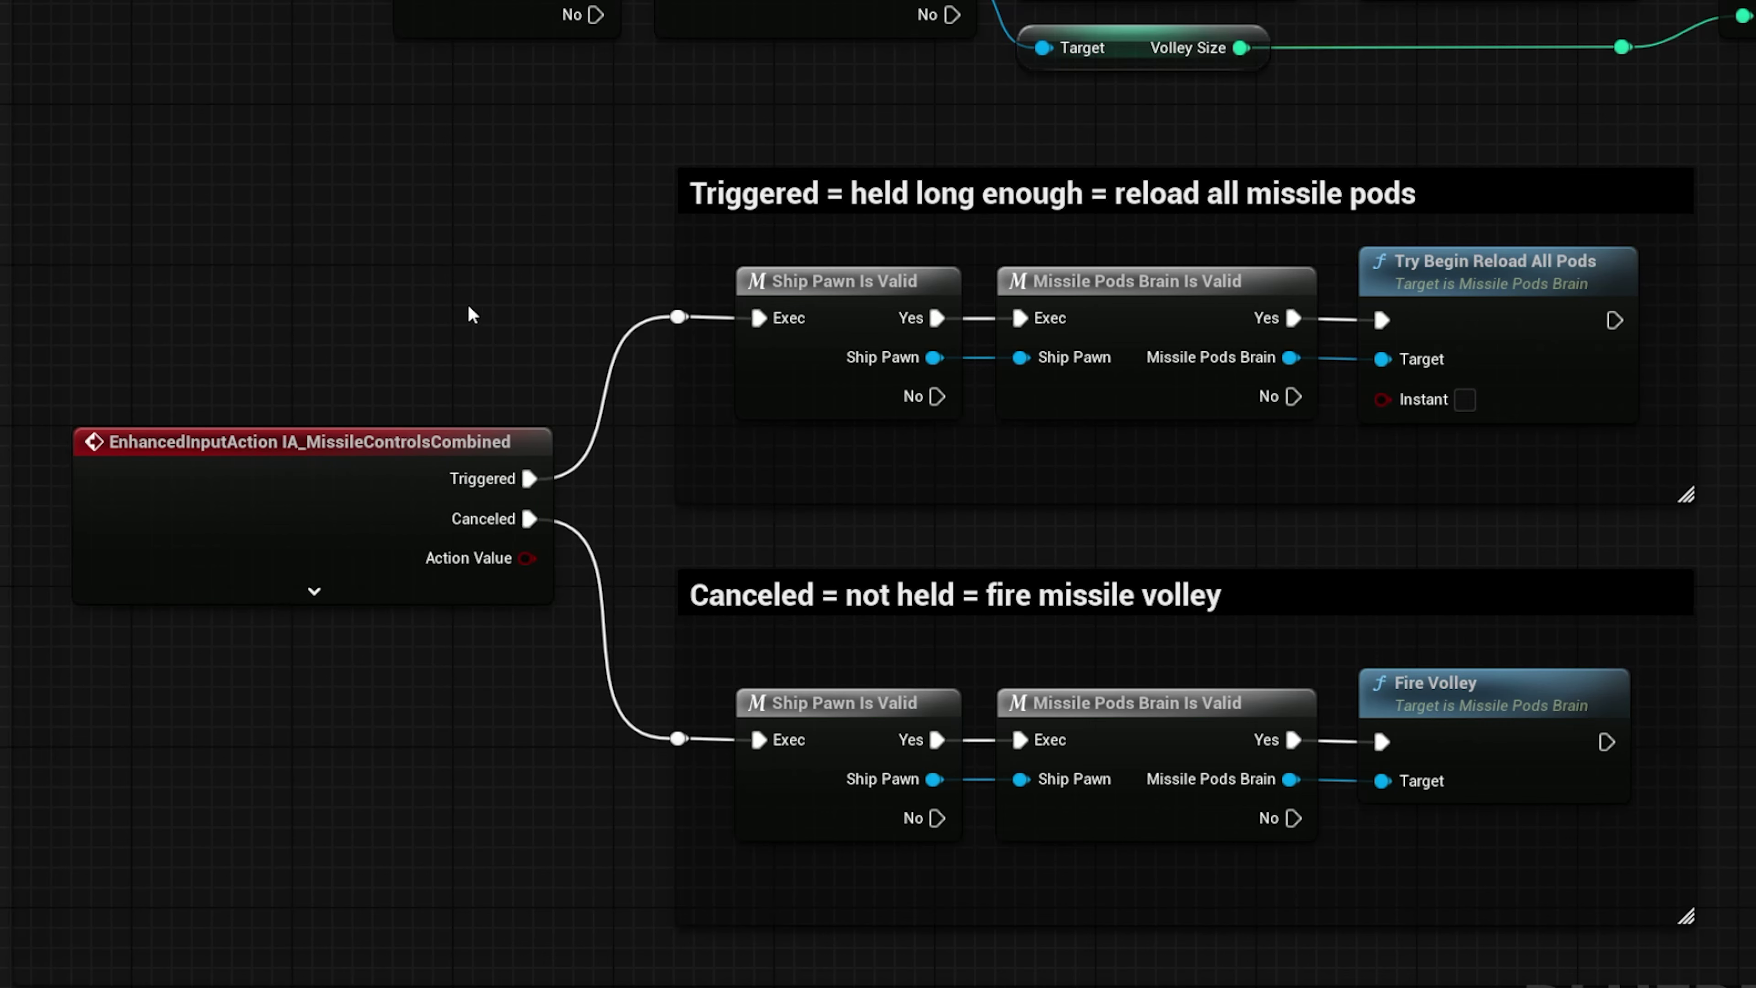